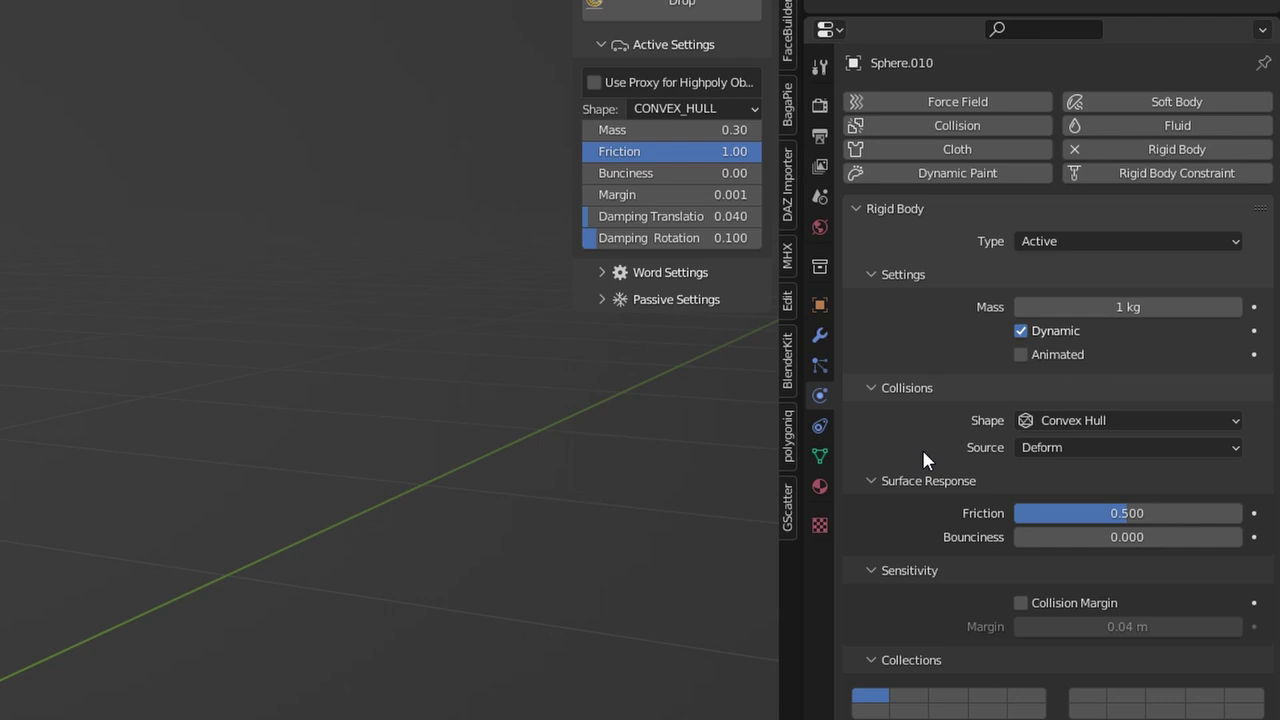
# Keep the Rigidbody type Active and drop the bananas onto the plane
pyautogui.click(1122, 203)
pyautogui.click(1122, 203)
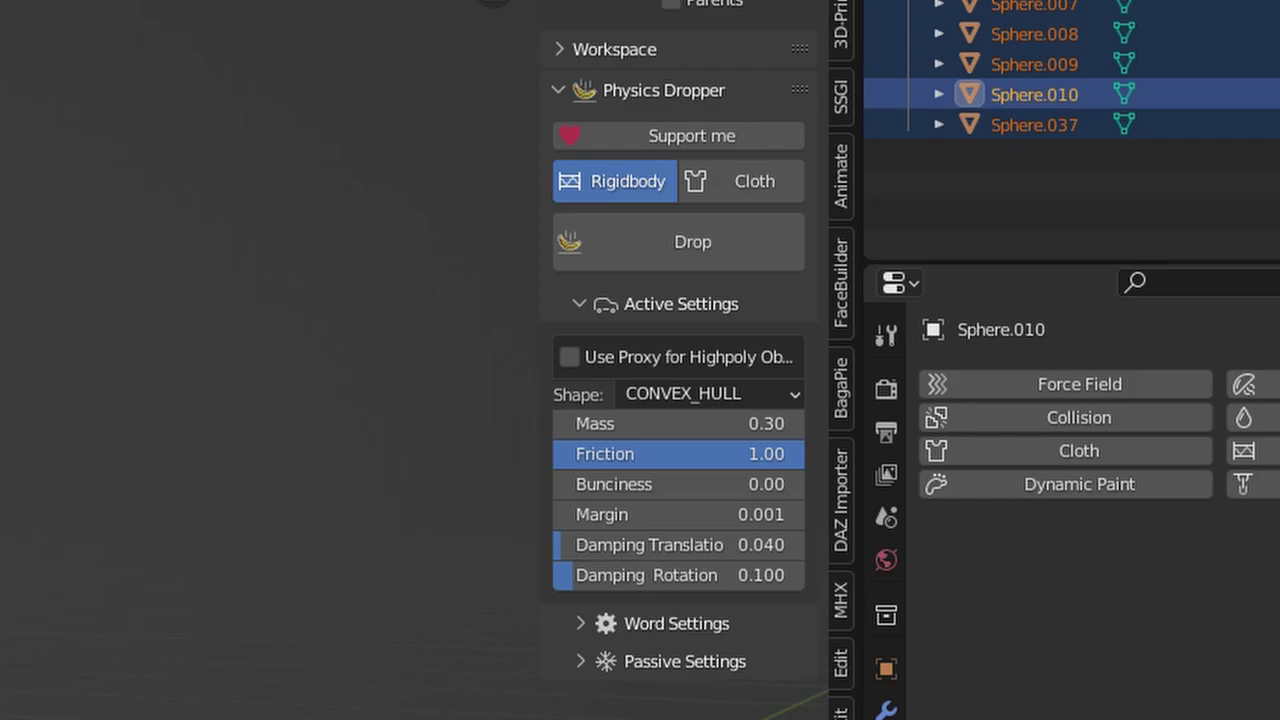
pyautogui.click(626, 233)
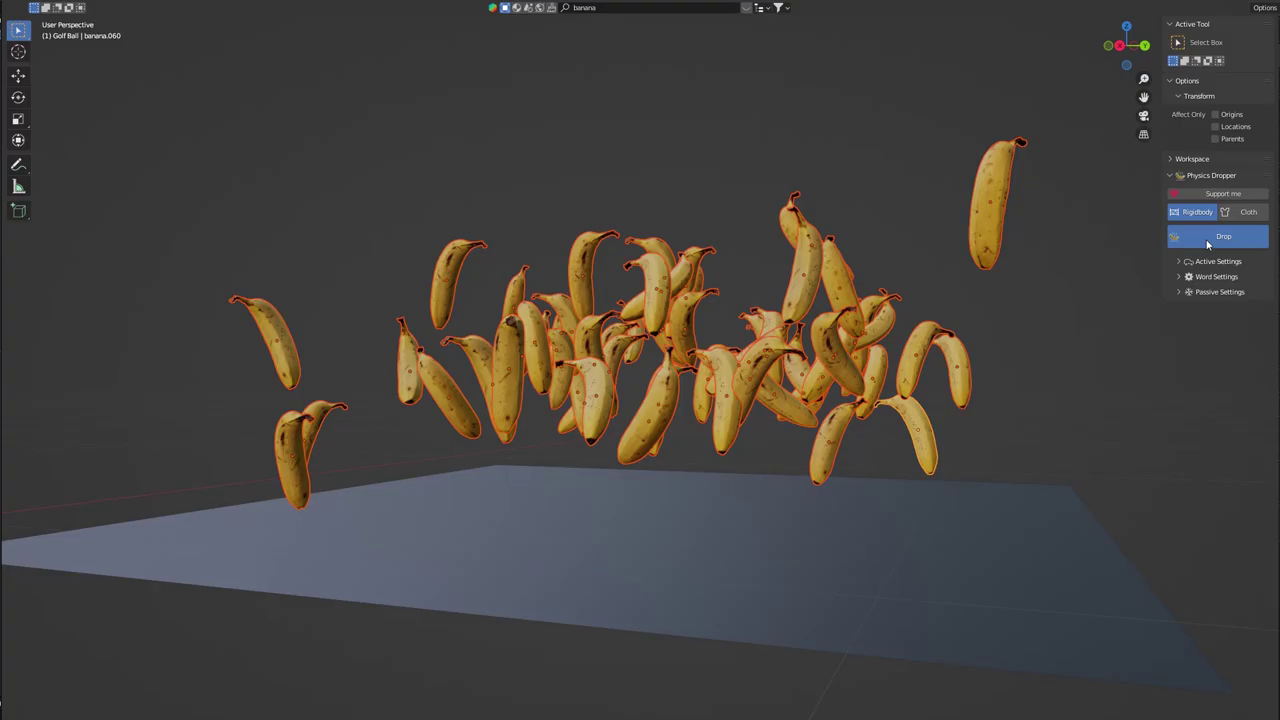
pyautogui.click(1218, 214)
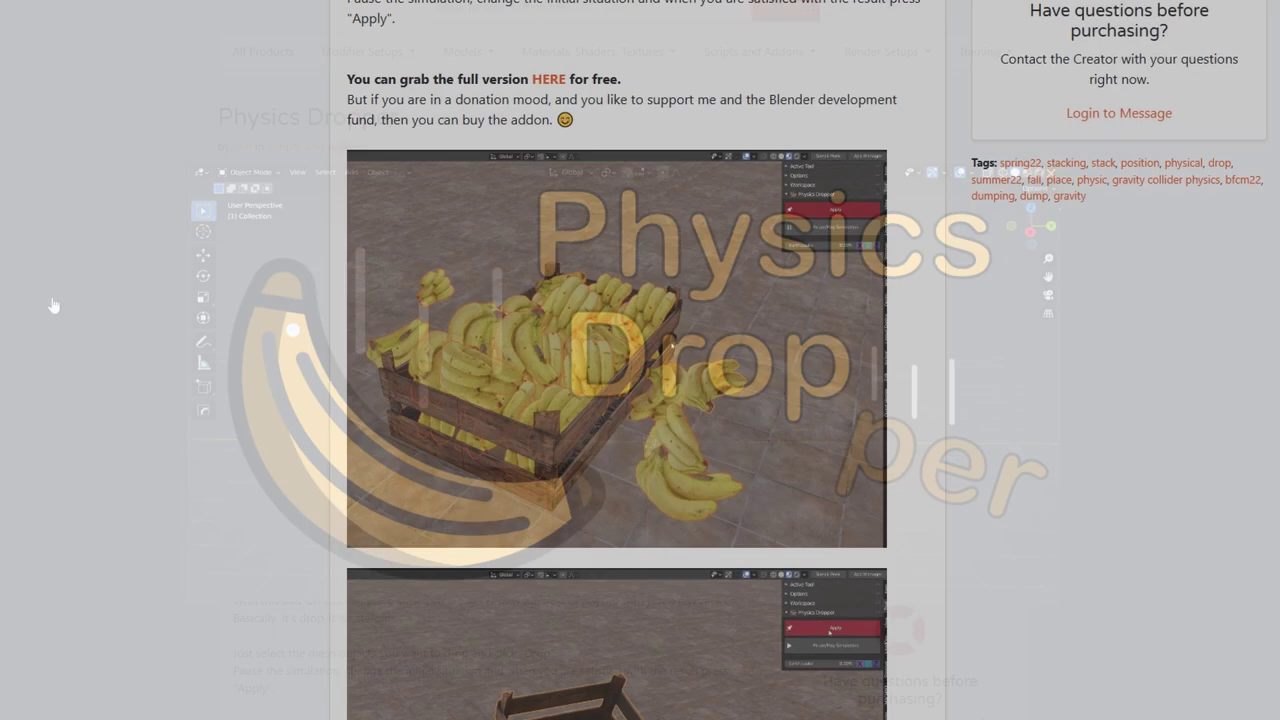
# Scroll down the Physics Dropper product page to the crate example screenshots
pyautogui.scroll(-4, 53, 305)
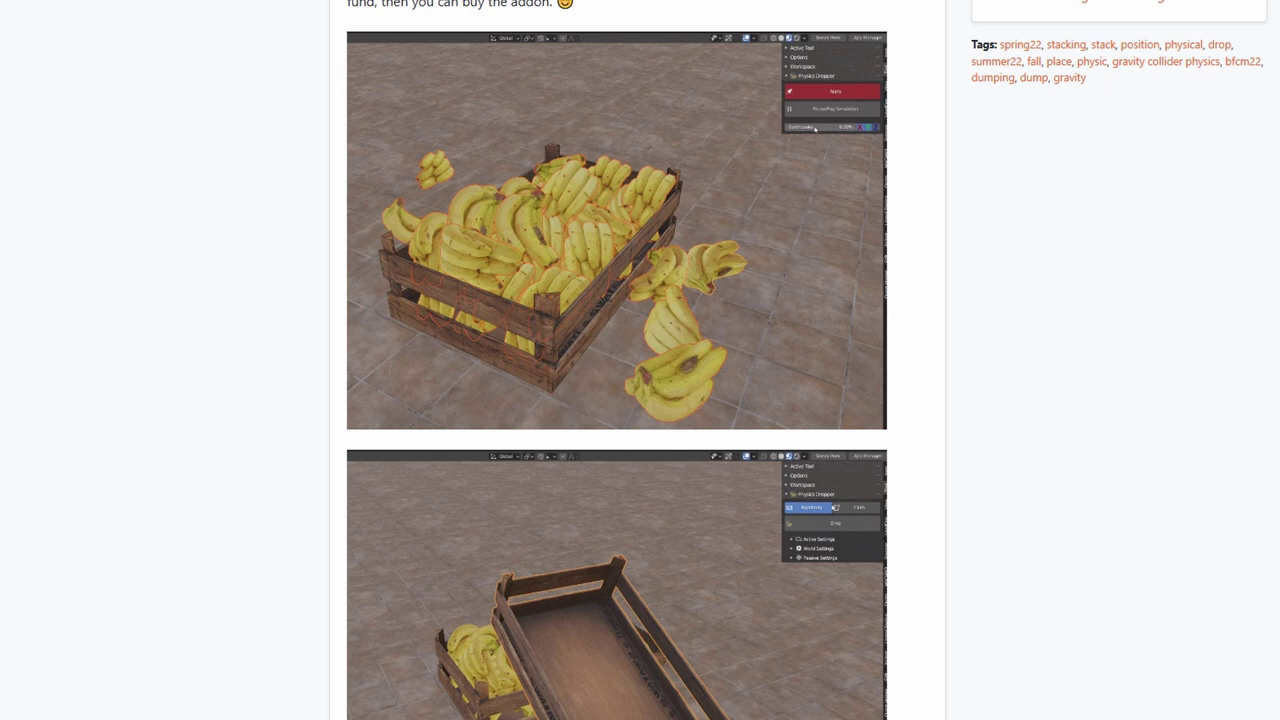
pyautogui.scroll(-5, 640, 360)
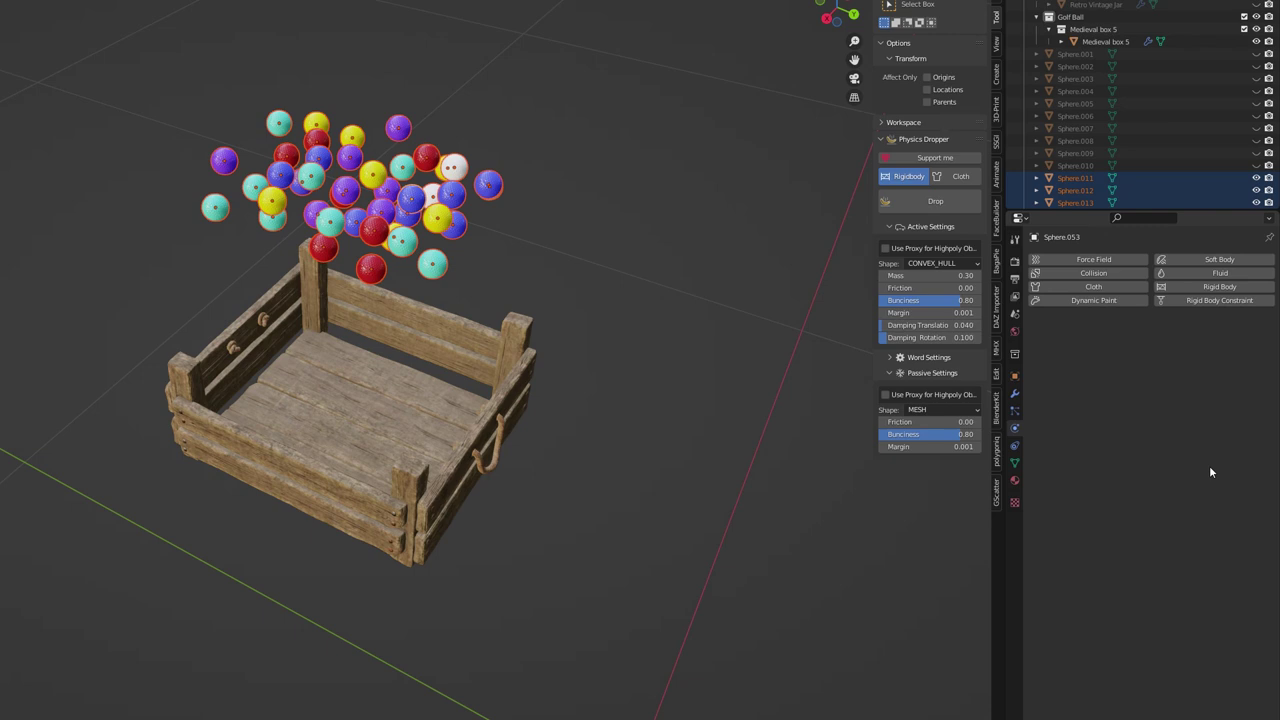
# Drop the selected coloured spheres into the wooden crate using the Physics Dropper panel
pyautogui.click(963, 200)
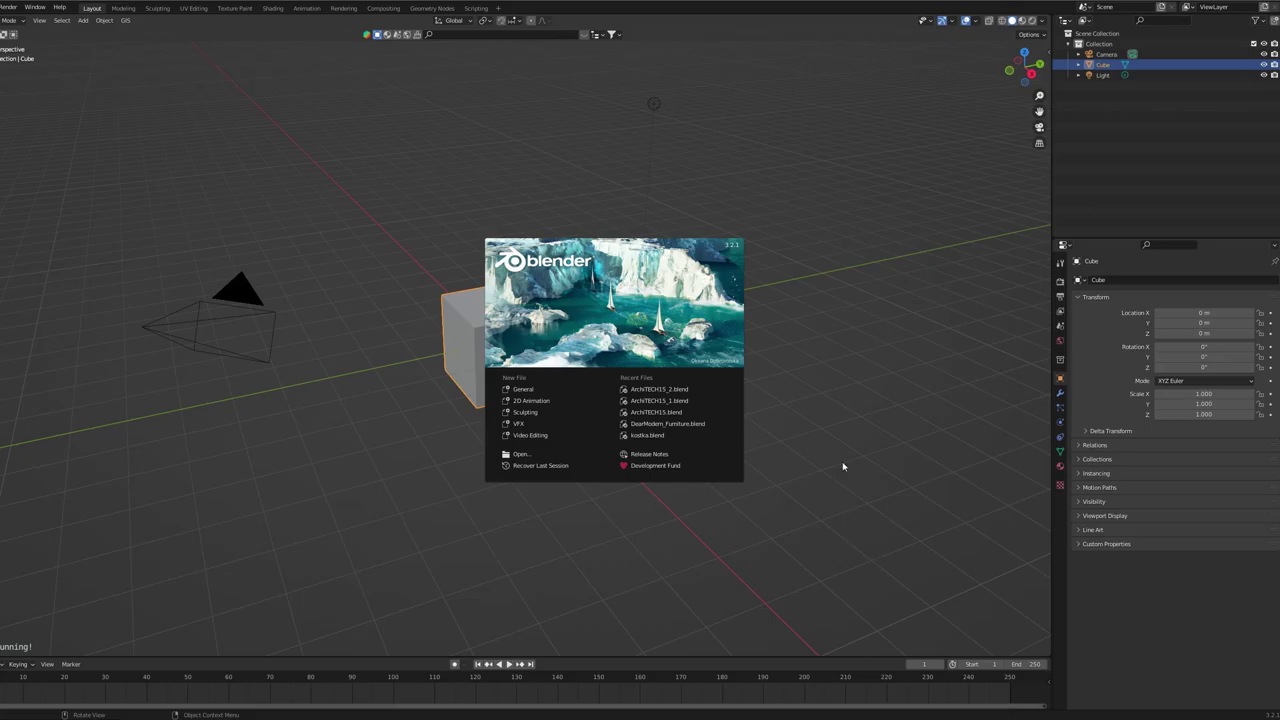
# Dismiss the splash screen and box-select the default cube, camera and light
pyautogui.click(799, 368)
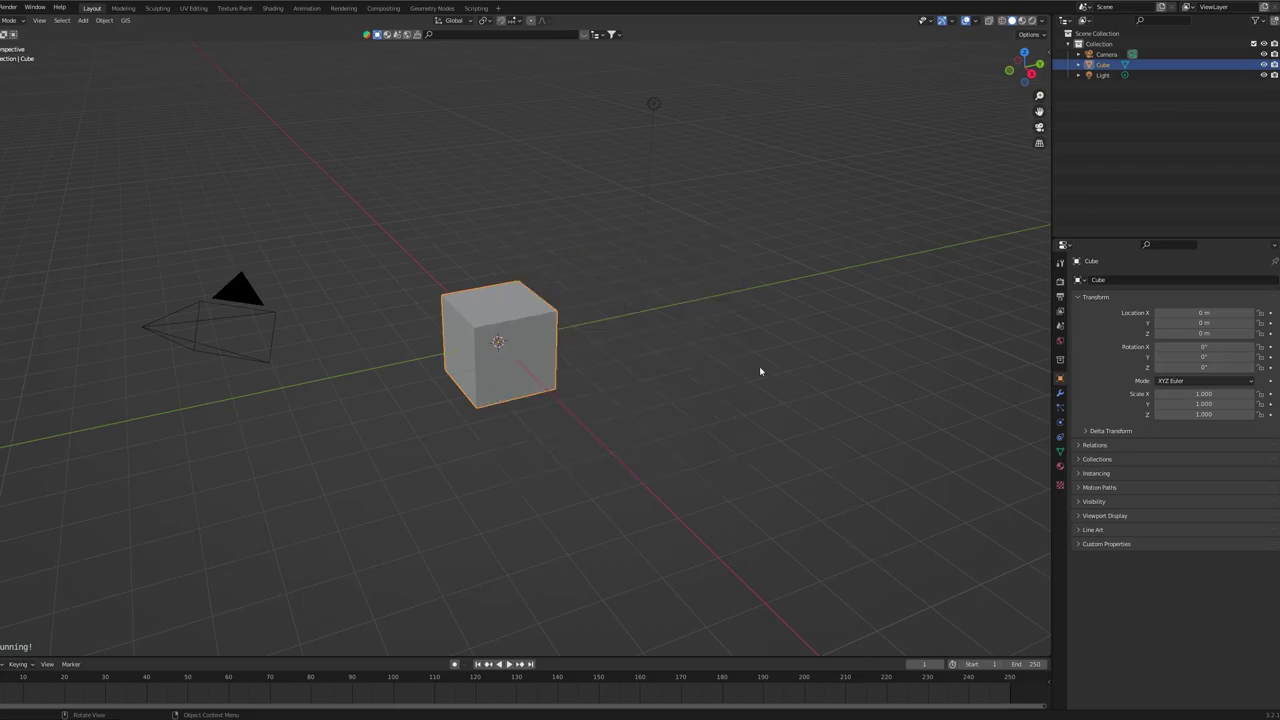
pyautogui.moveTo(737, 221); pyautogui.dragTo(143, 423)
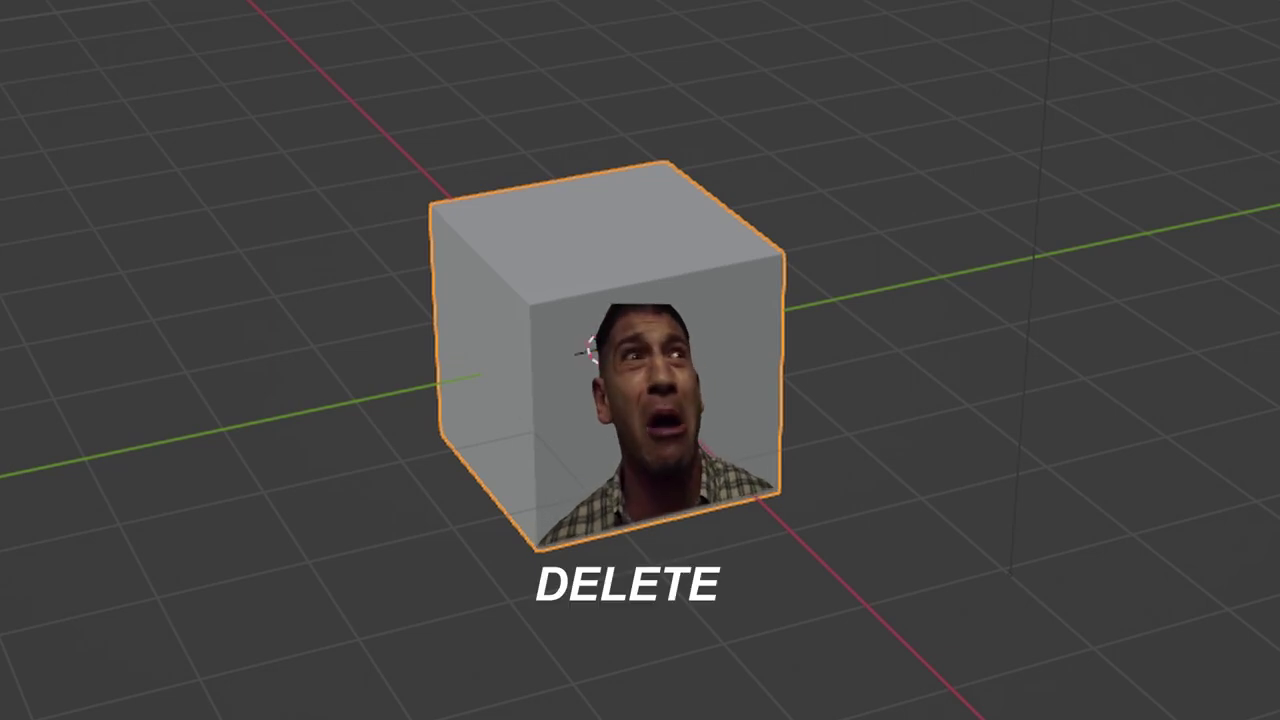
# Delete the default objects and install physics_dropper_1.1.4_free.zip from Preferences
pyautogui.press('Delete')
pyautogui.click(11, 7)
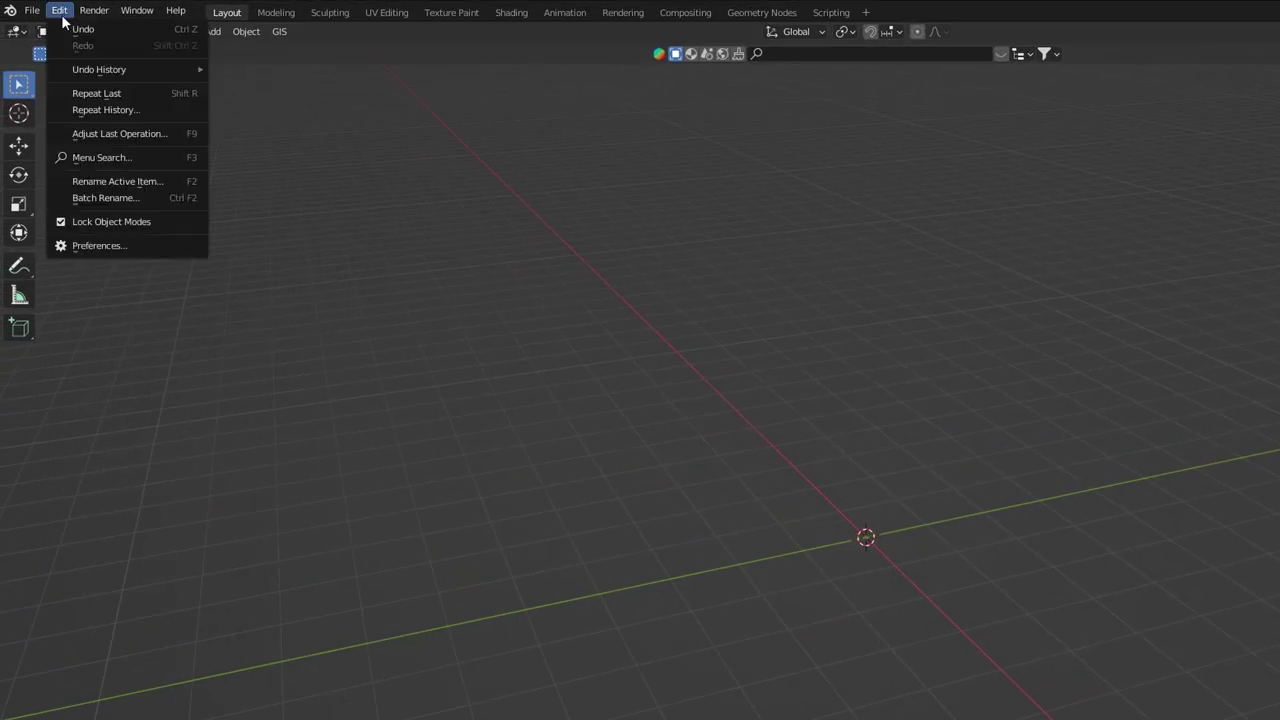
pyautogui.click(117, 247)
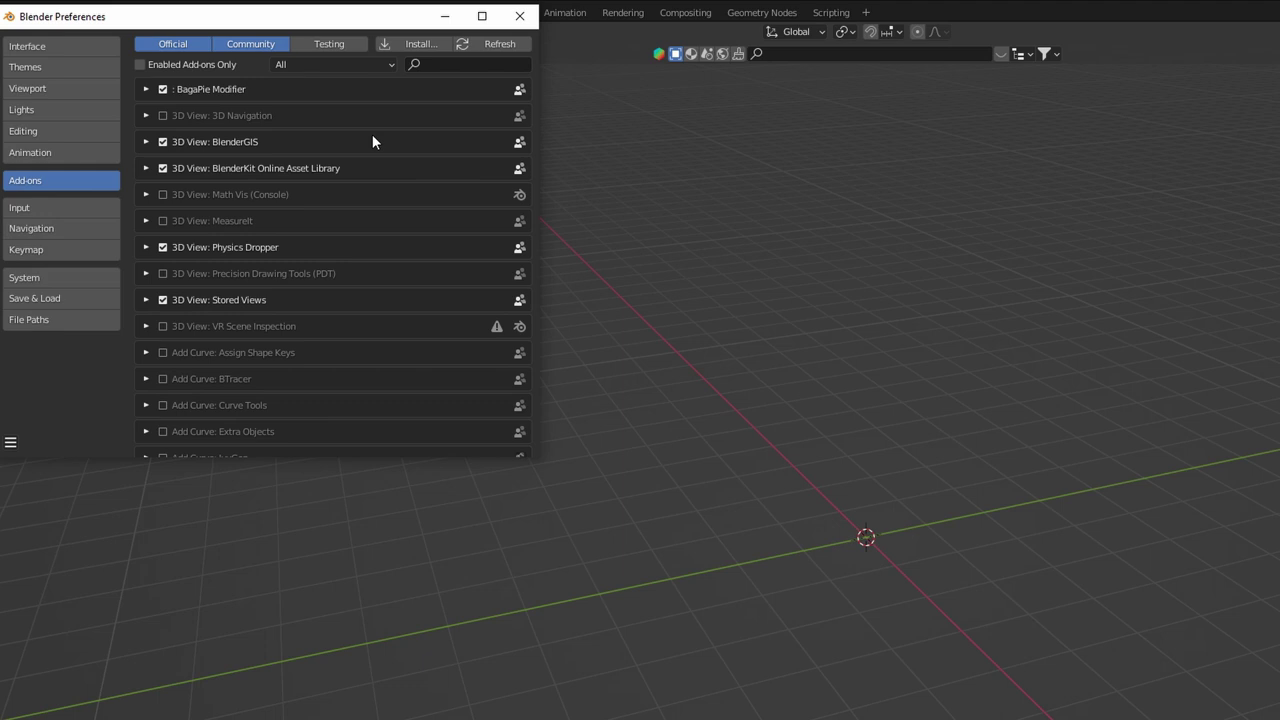
pyautogui.click(437, 38)
pyautogui.click(468, 211)
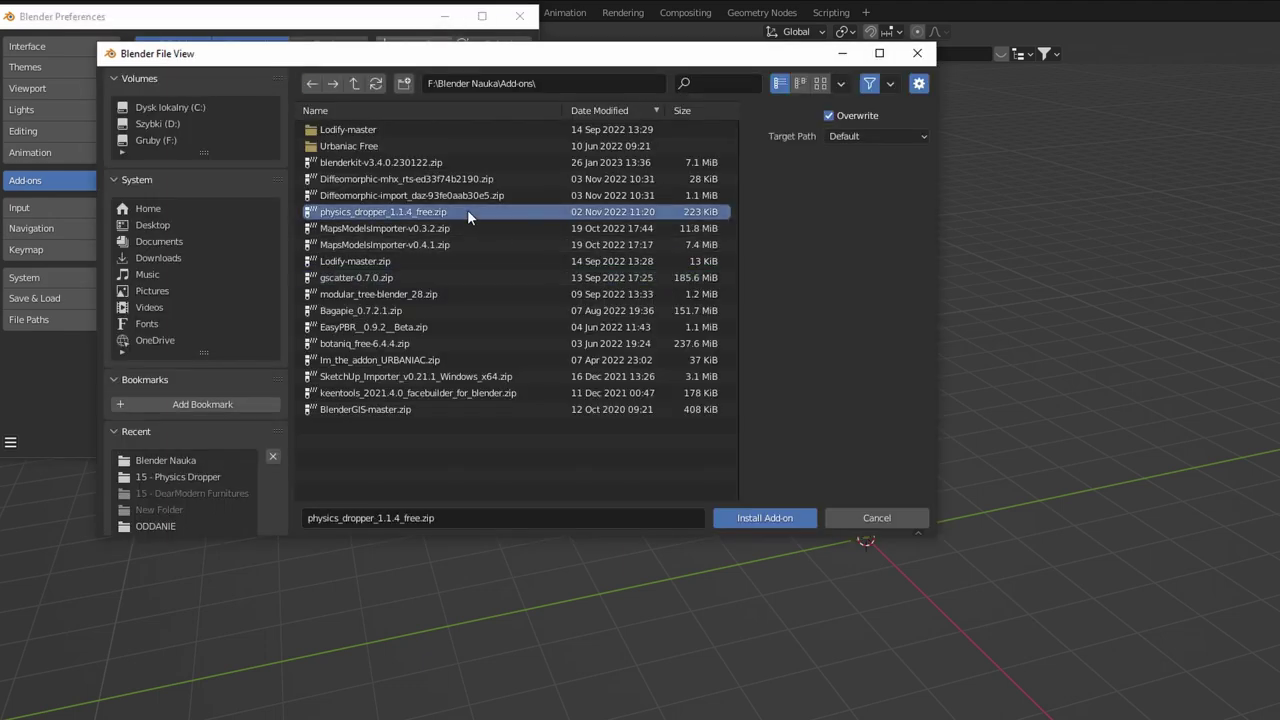
pyautogui.click(787, 520)
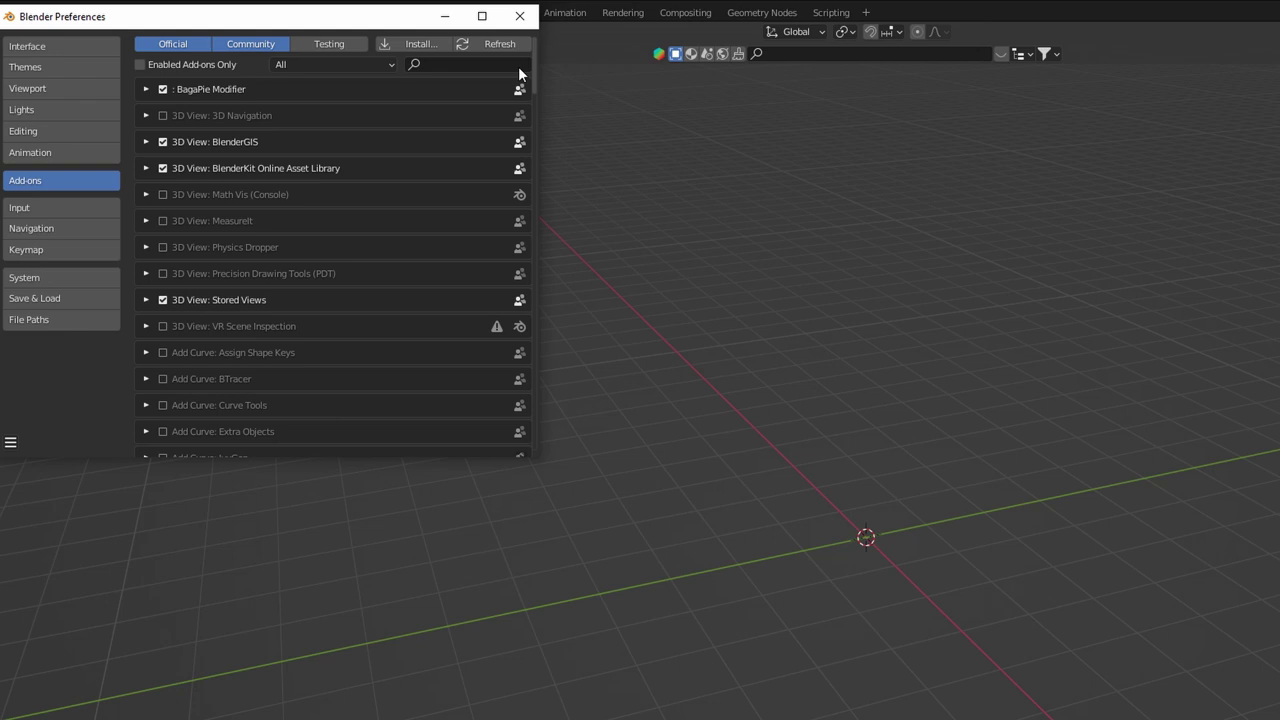
# Search 'physic', enable Physics Dropper, save the preferences and close the window
pyautogui.click(499, 68)
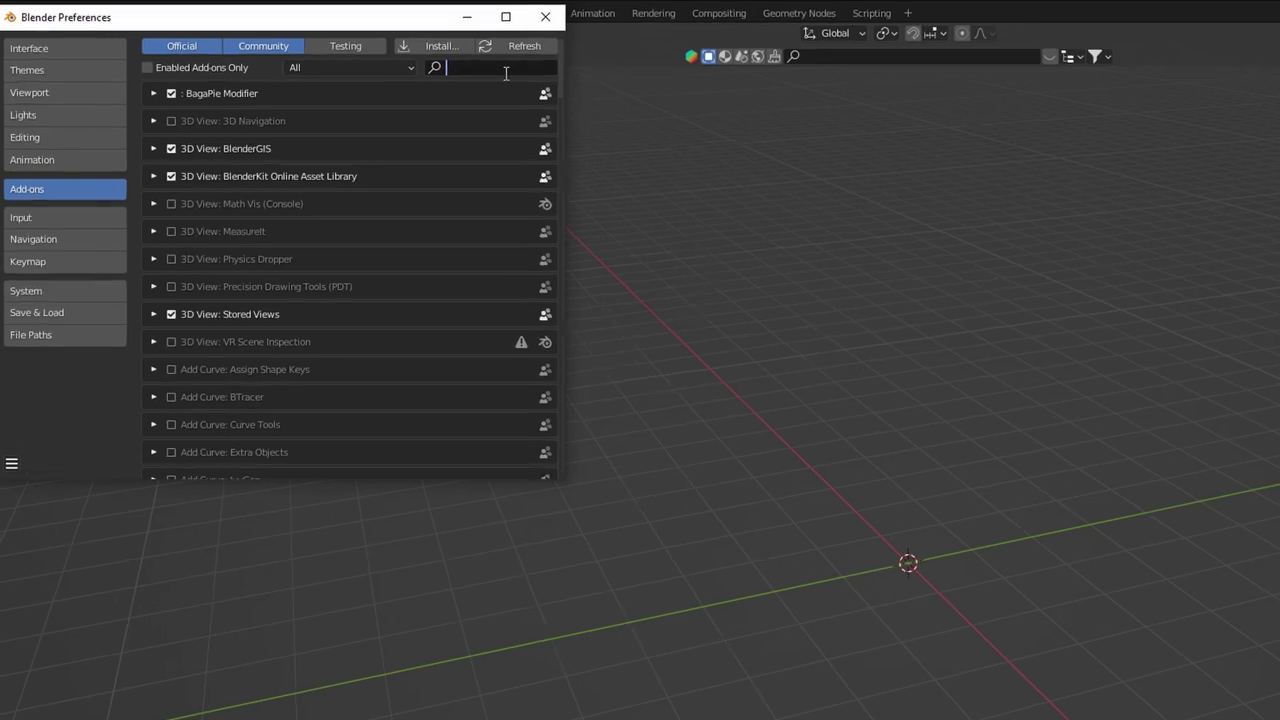
pyautogui.write('p')
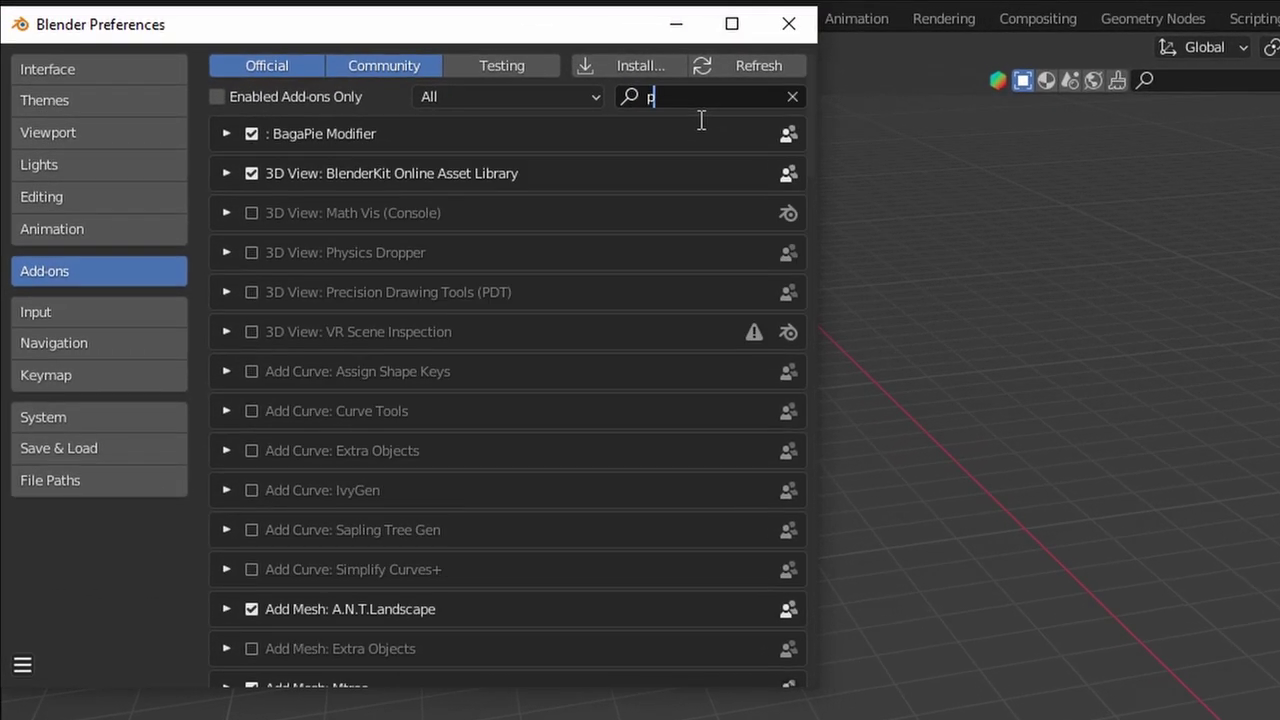
pyautogui.write('hysic')
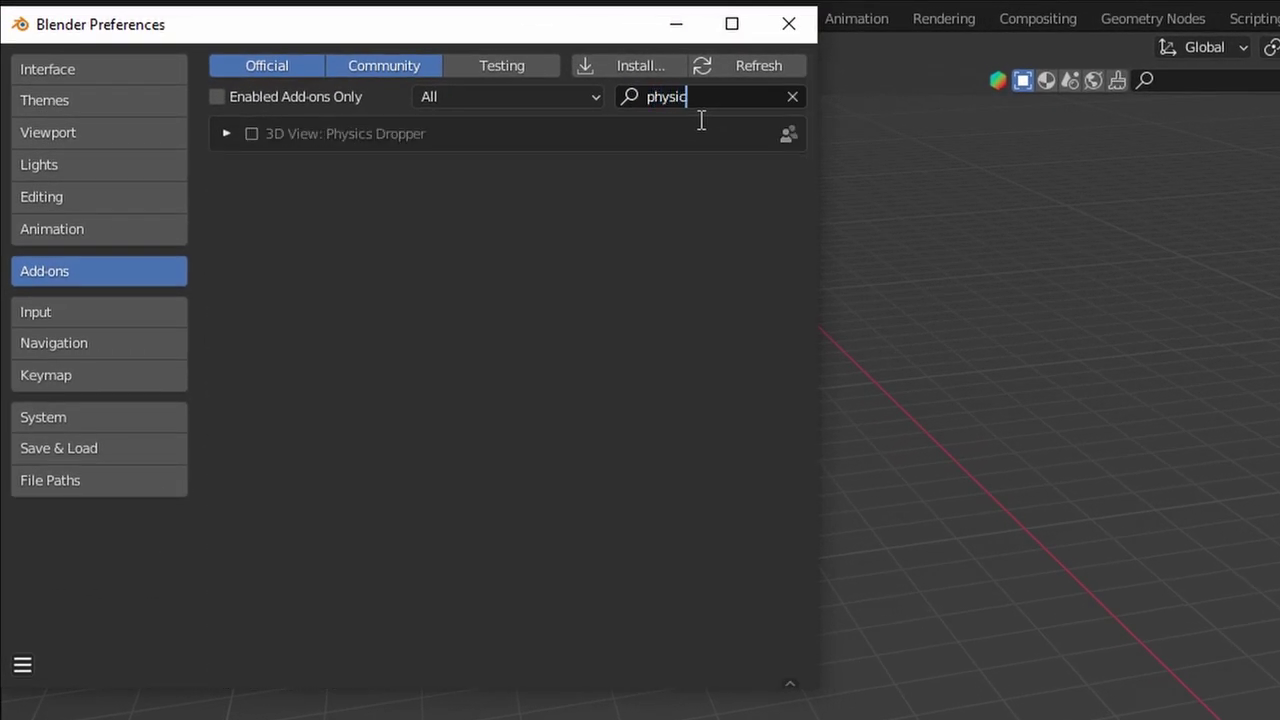
pyautogui.click(251, 133)
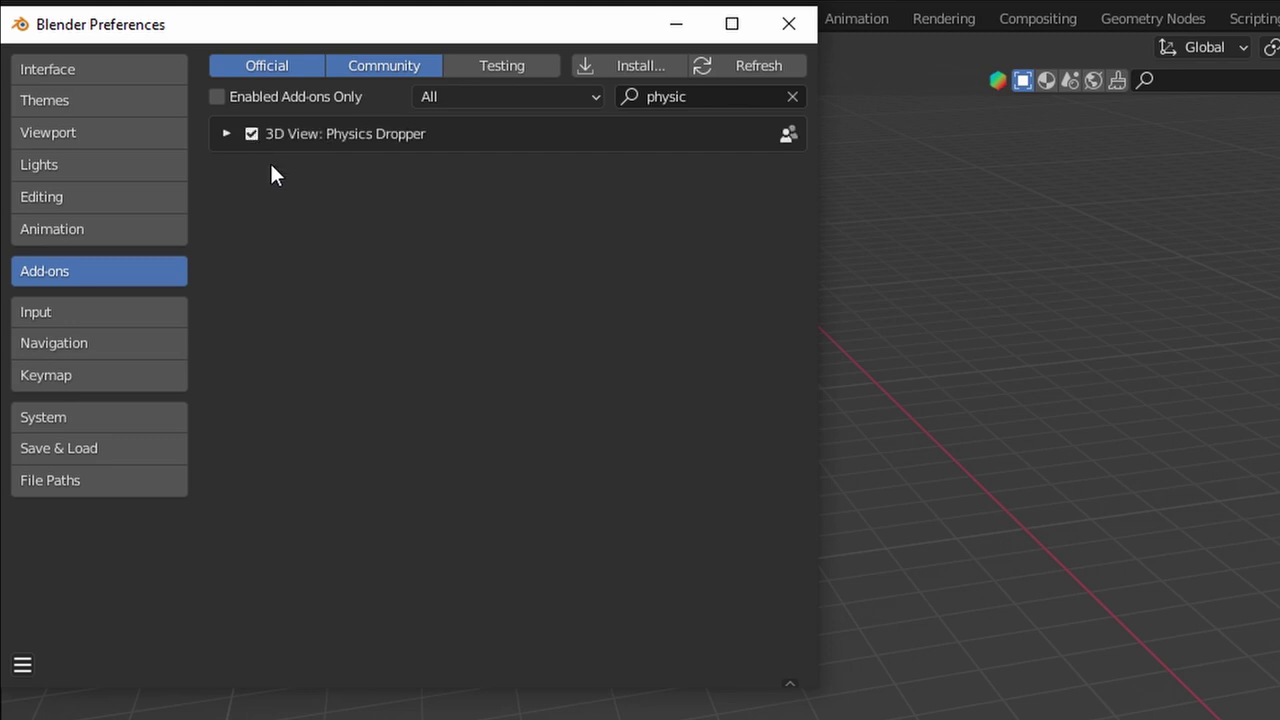
pyautogui.click(22, 665)
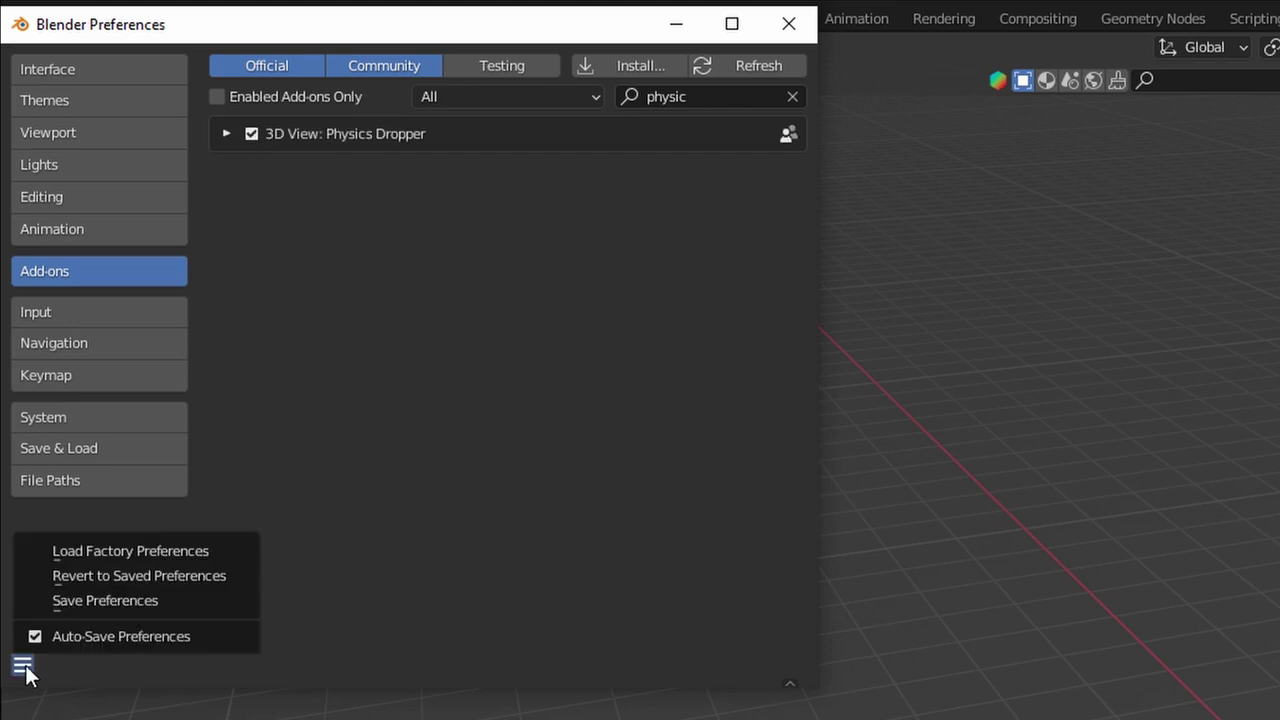
pyautogui.click(101, 598)
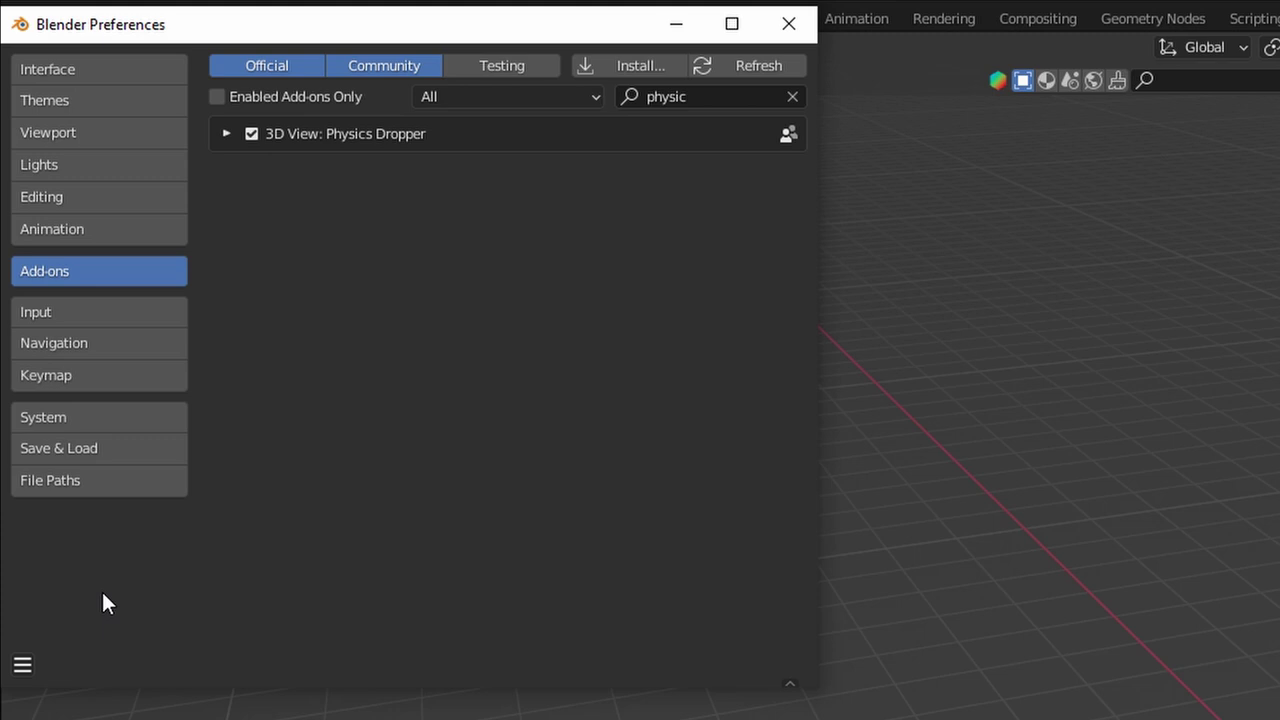
pyautogui.click(788, 24)
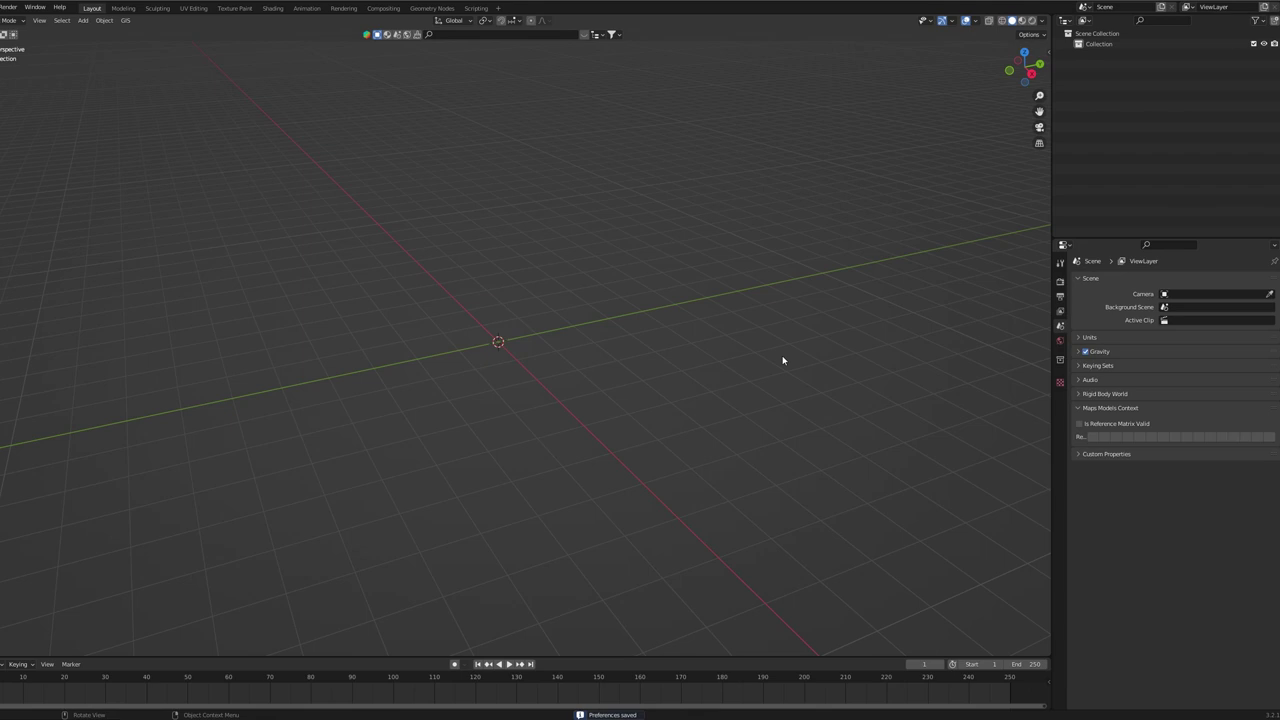
# Open the viewport sidebar to reveal the Physics Dropper tab with Rigidbody and Cloth modes
pyautogui.press('n')
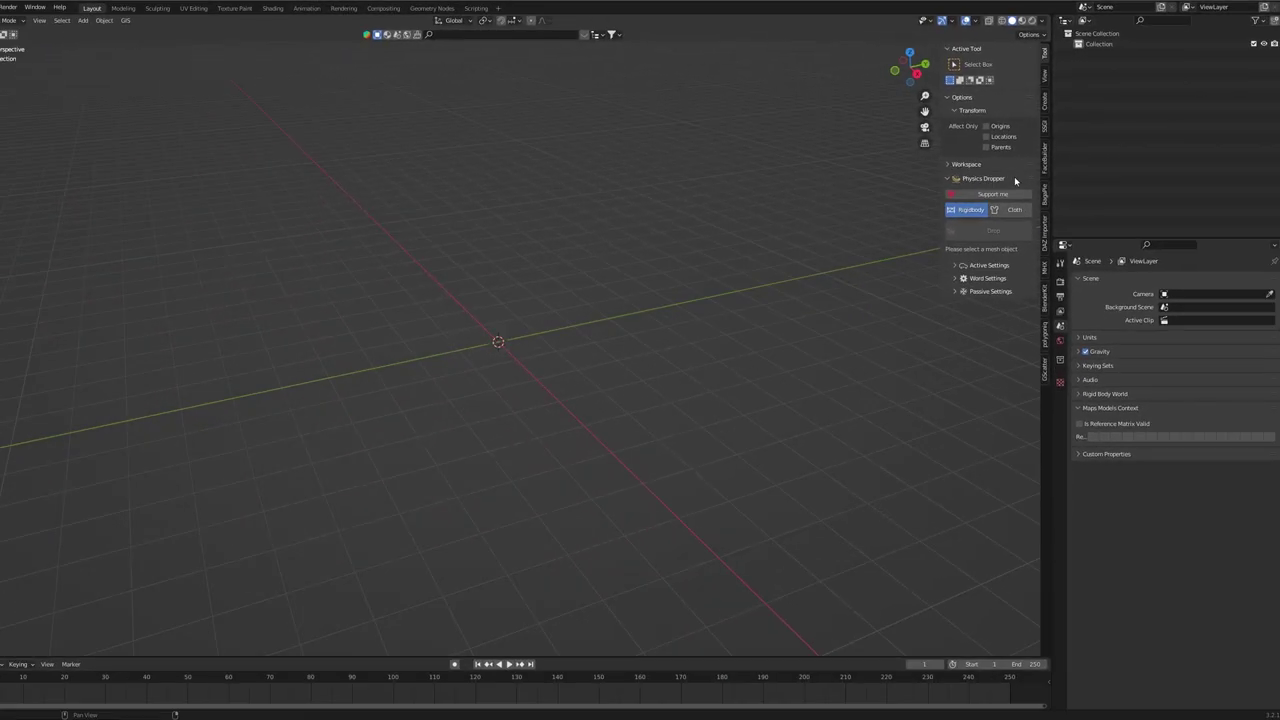
# Add the Retro Vintage Jar from the asset library and raise the golf ball along Z
pyautogui.click(586, 36)
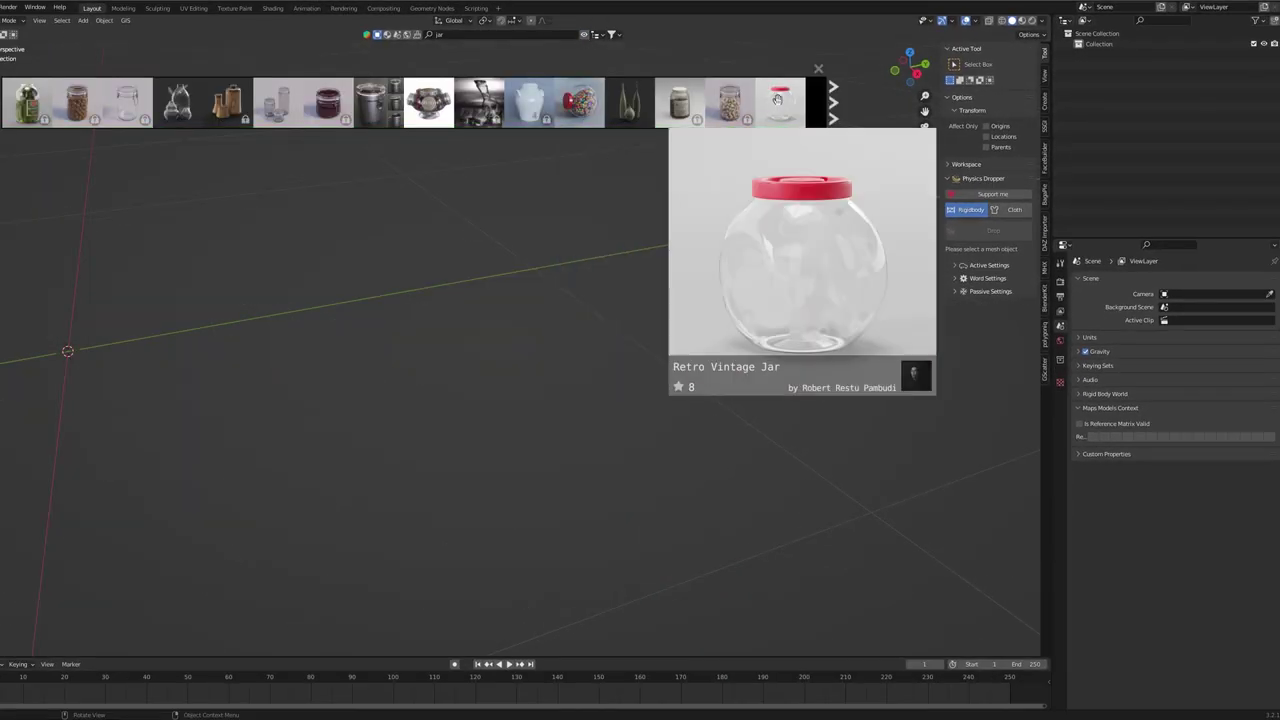
pyautogui.moveTo(777, 101); pyautogui.dragTo(378, 352)
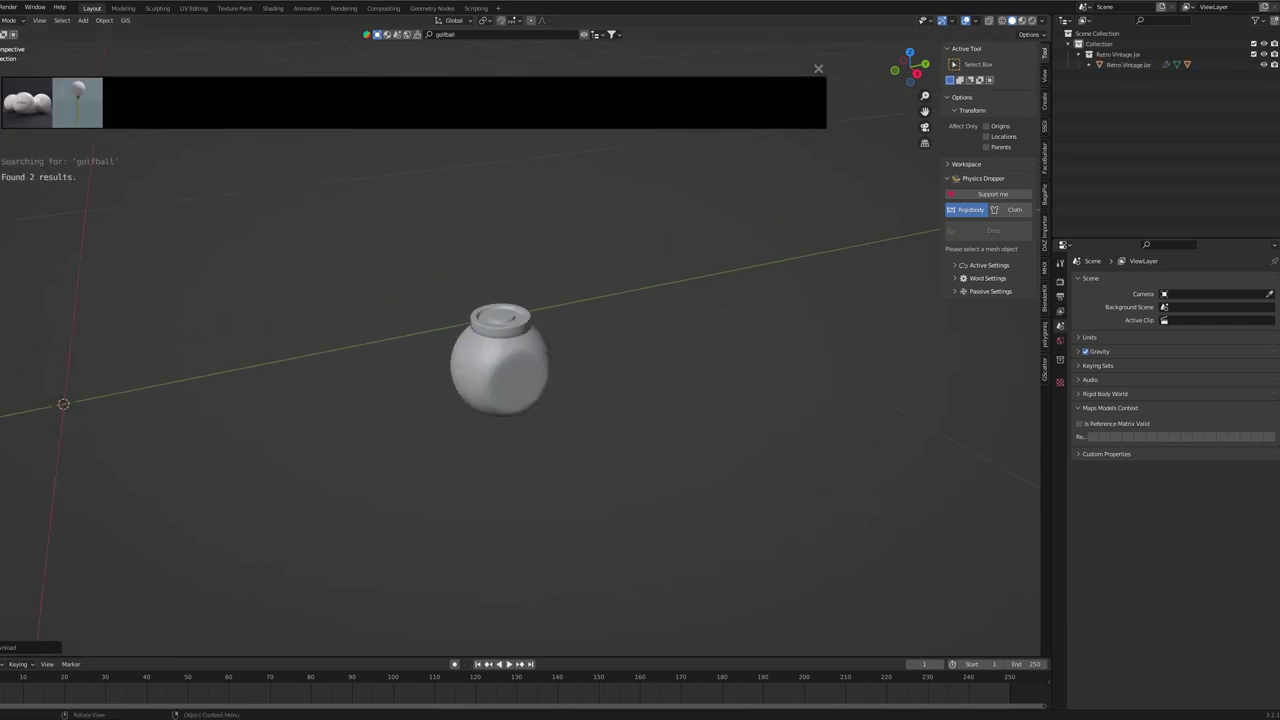
pyautogui.moveTo(36, 101)
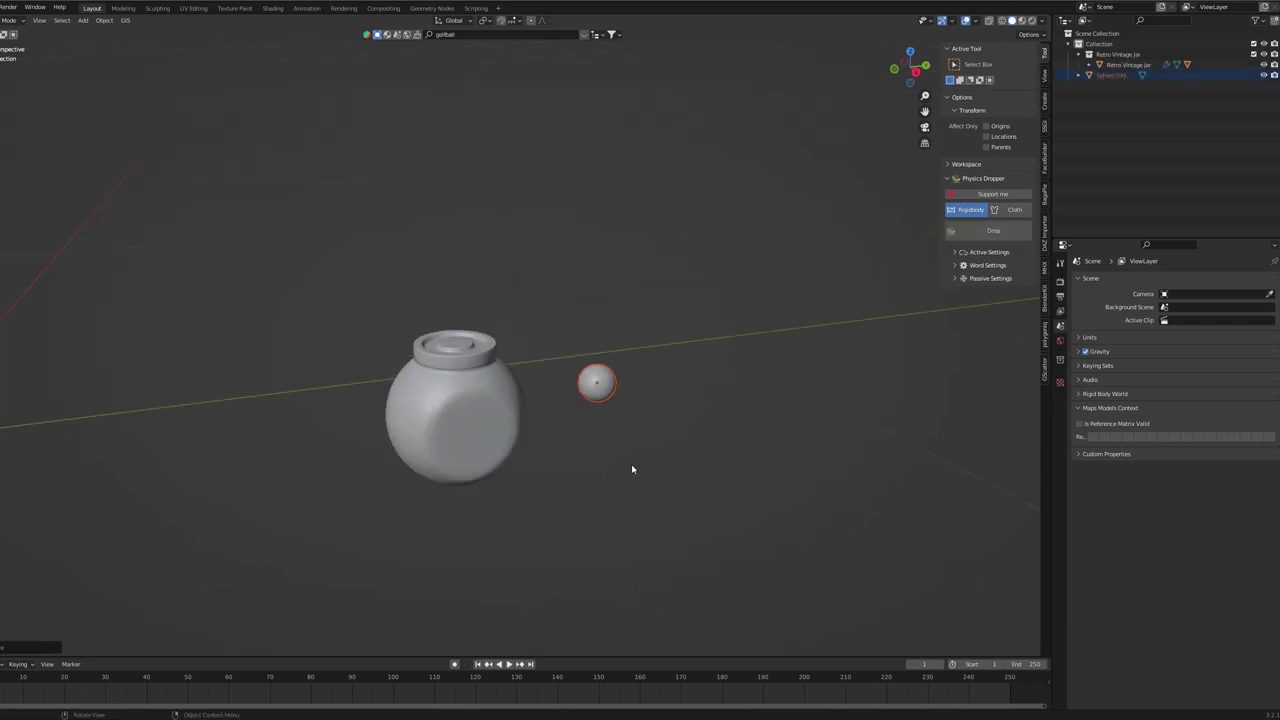
pyautogui.press('g')
pyautogui.press('z')
pyautogui.click(653, 379)
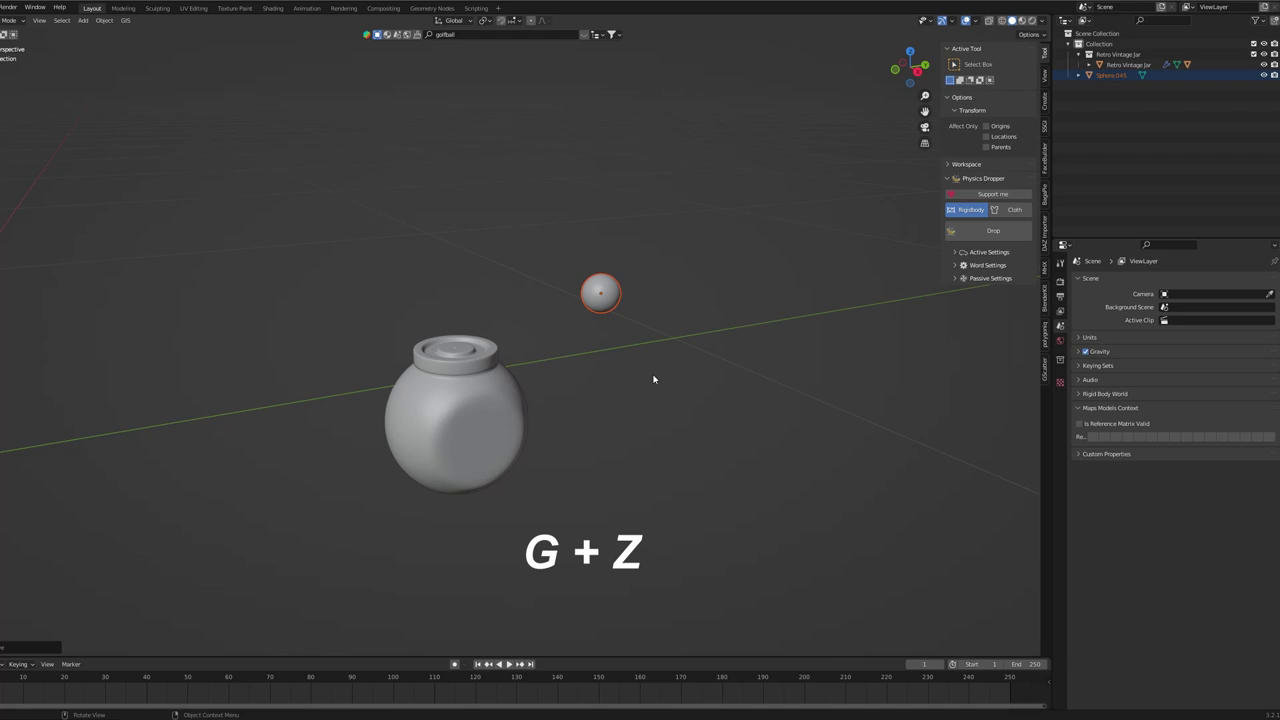
# In top view, slide the golf ball along X over the jar's opening
pyautogui.press('KP_7')
pyautogui.press('g')
pyautogui.press('y')
pyautogui.press('x')
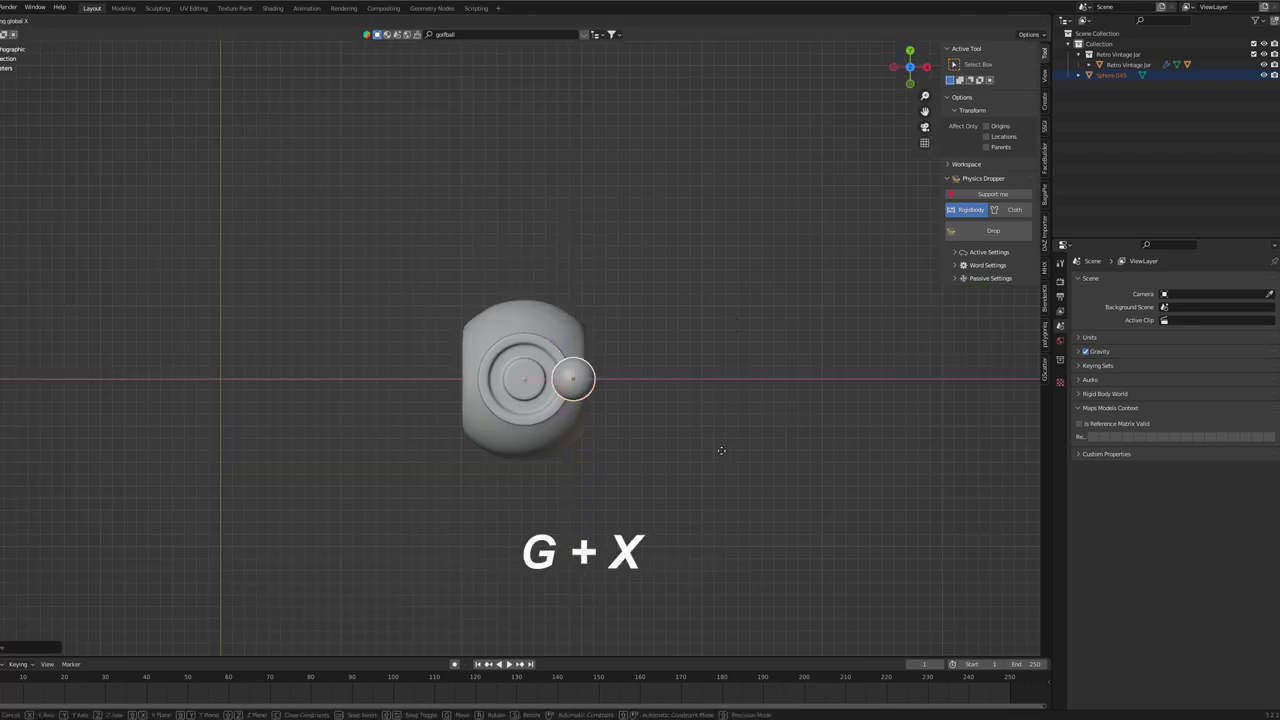
pyautogui.click(674, 451)
# Select and delete the jar's lid
pyautogui.moveTo(674, 451); pyautogui.dragTo(791, 367, button='middle')
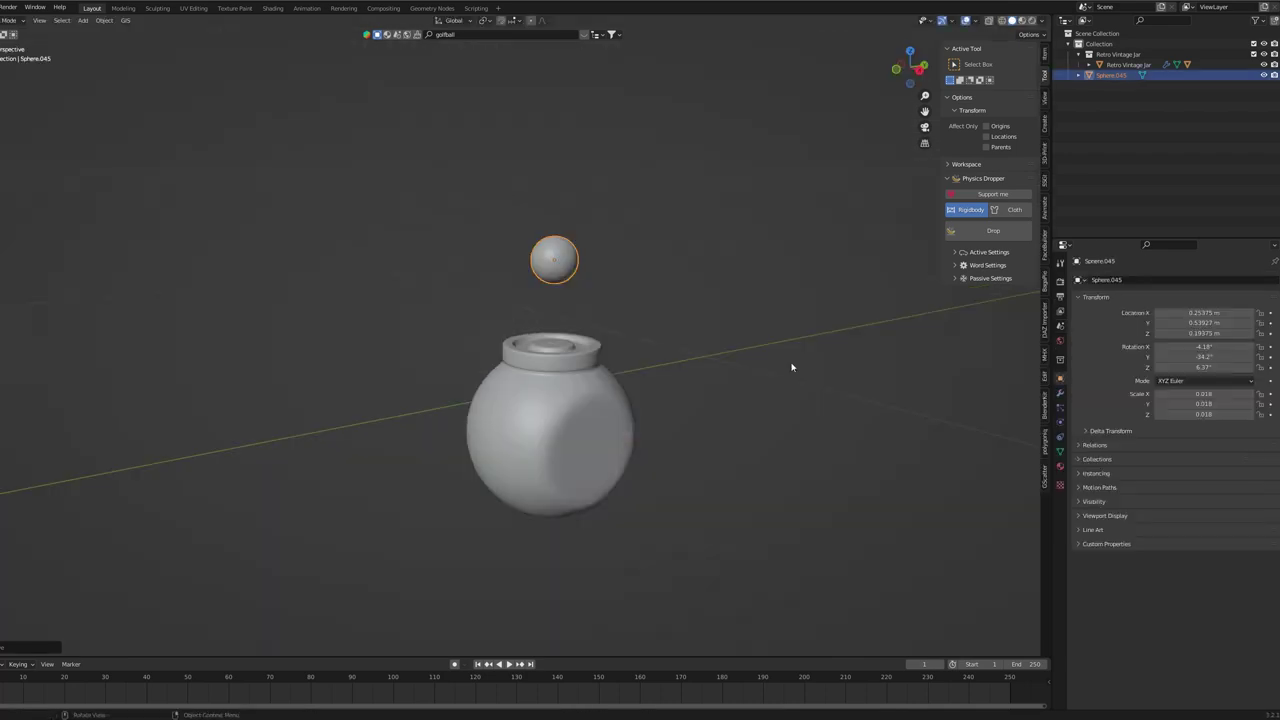
pyautogui.click(590, 351)
pyautogui.press('Delete')
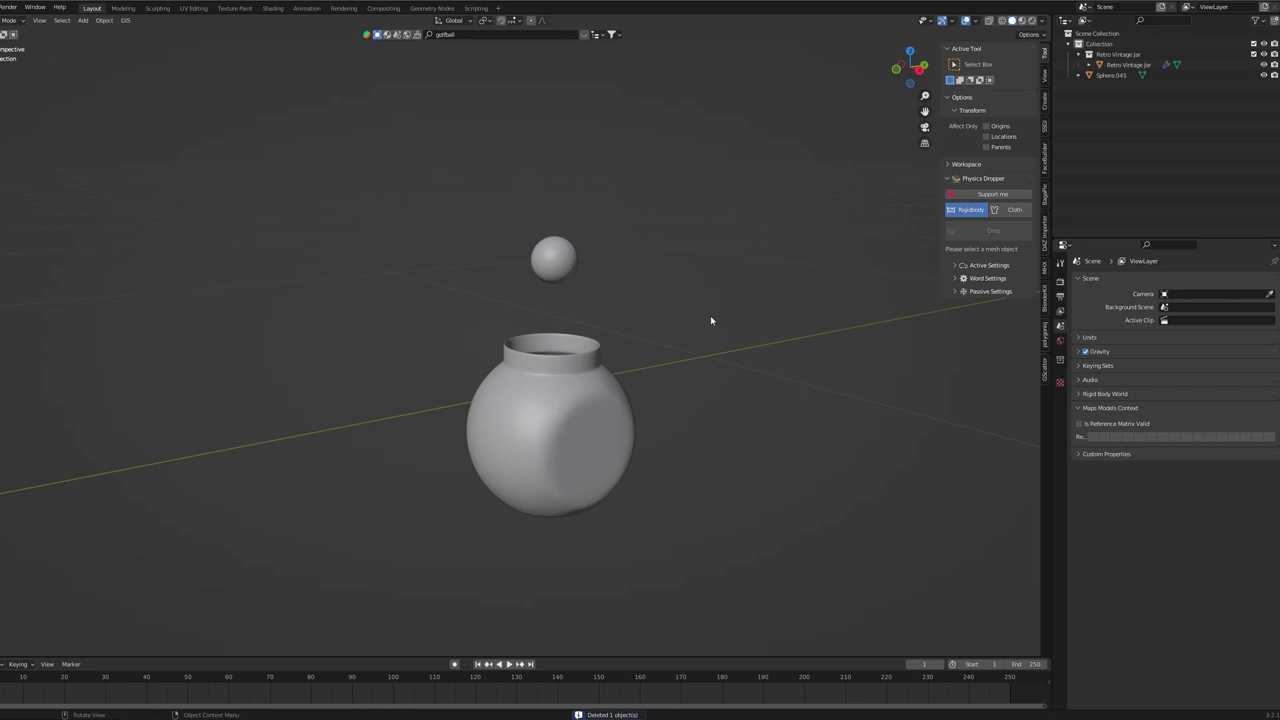
# Duplicate the golf ball and place the copy directly above it along Z
pyautogui.moveTo(697, 299); pyautogui.dragTo(595, 328, button='middle')
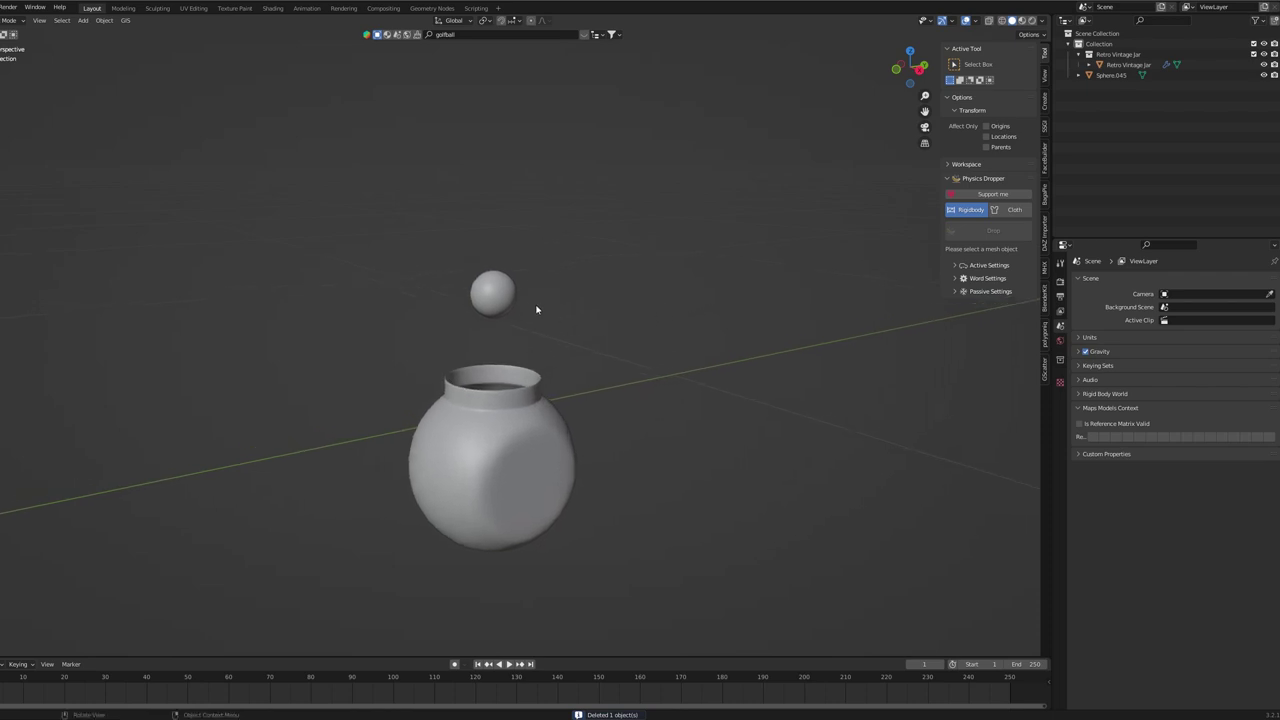
pyautogui.click(501, 298)
pyautogui.moveTo(501, 298); pyautogui.dragTo(671, 393, button='middle')
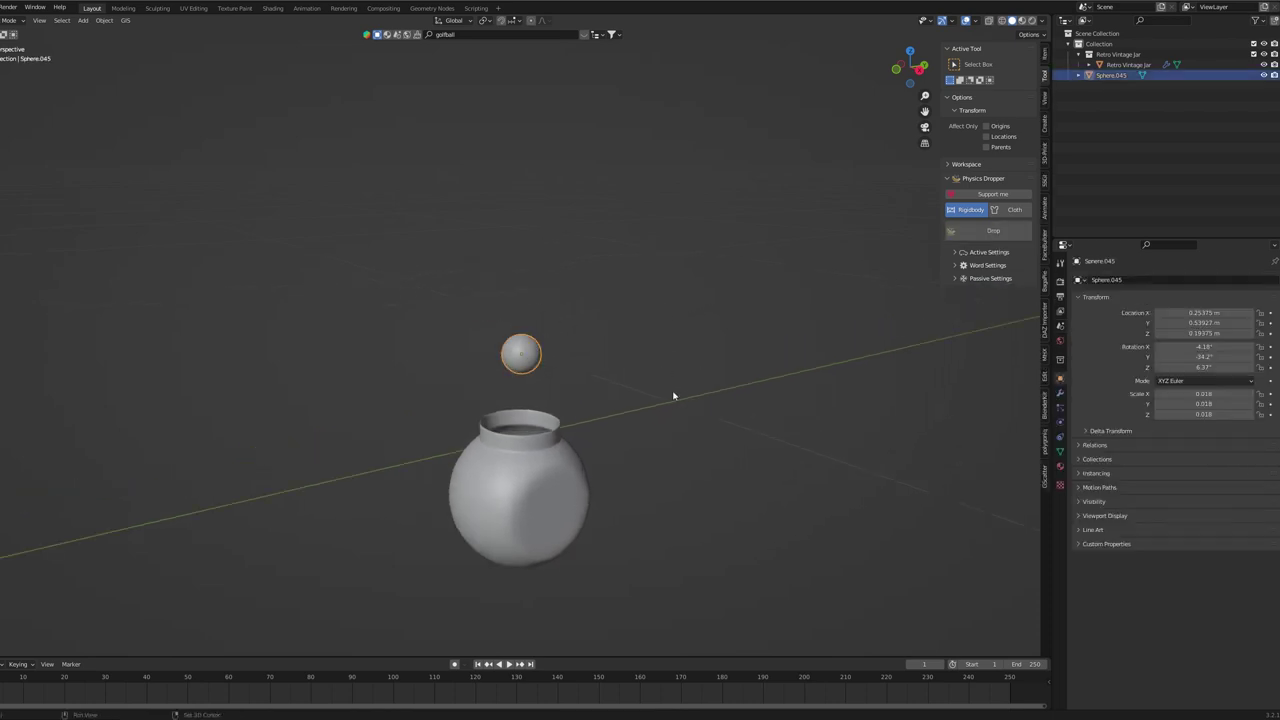
pyautogui.hotkey('shift', 'd')
pyautogui.press('z')
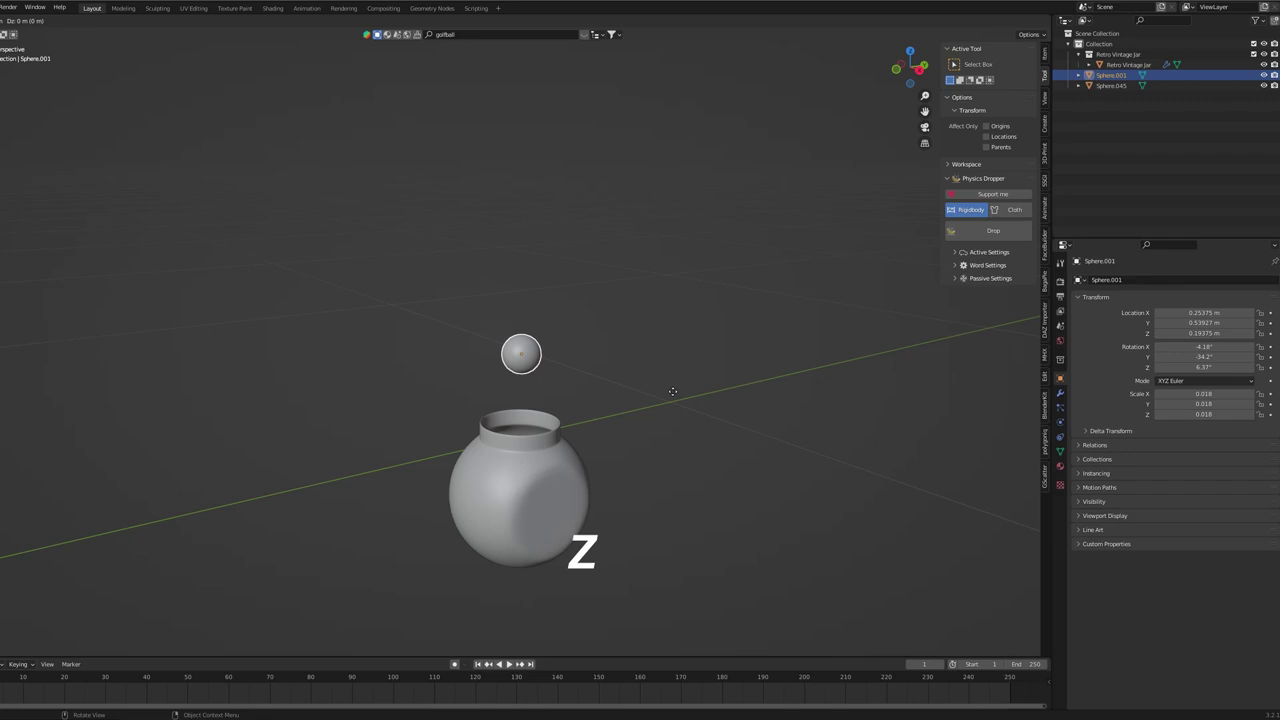
pyautogui.click(659, 319)
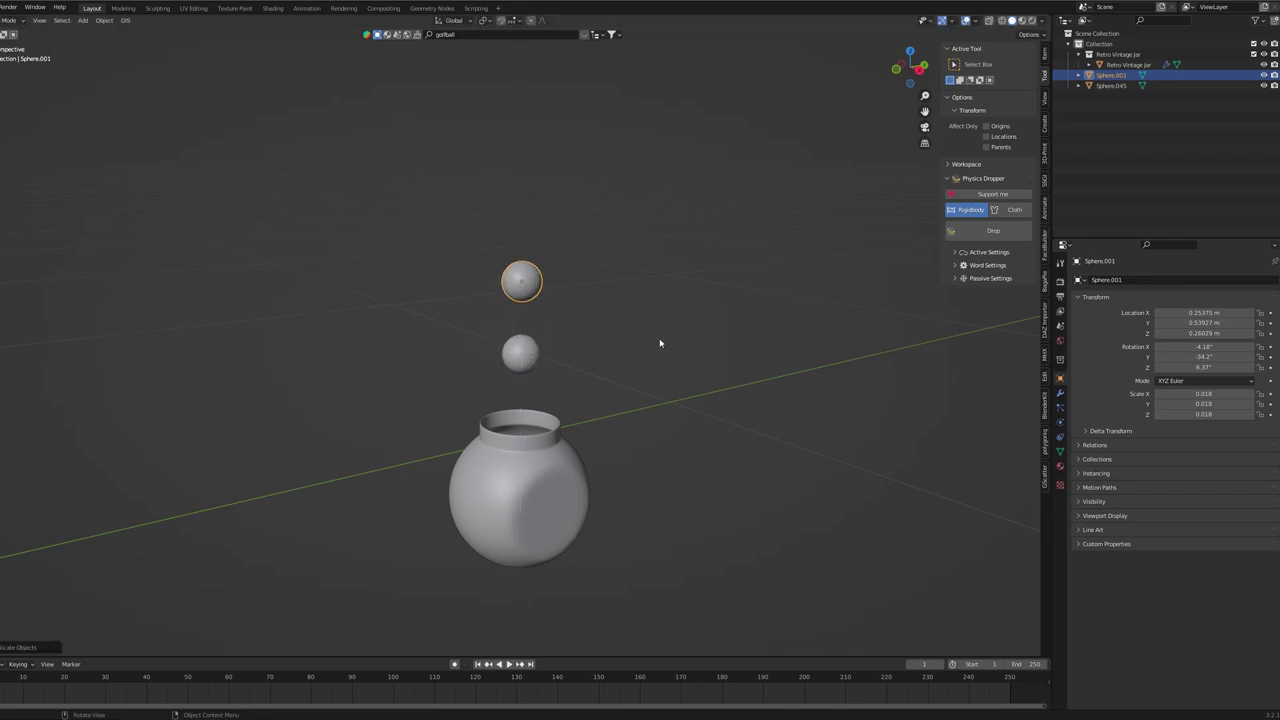
pyautogui.press('Return')
# Repeat the duplicate with Shift+R to stack more balls, then select the jar
pyautogui.hotkey('shift', 'r')
pyautogui.hotkey('shift', 'r')
pyautogui.hotkey('shift', 'r')
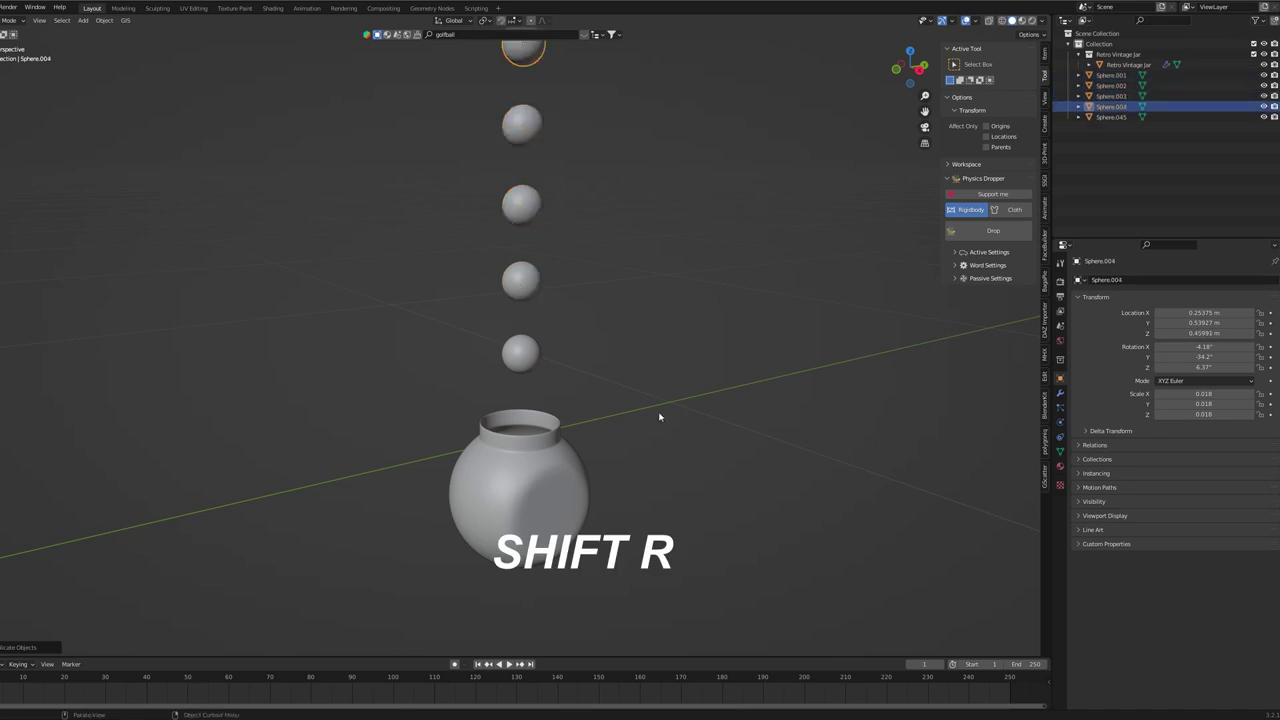
pyautogui.scroll(-5, 659, 417)
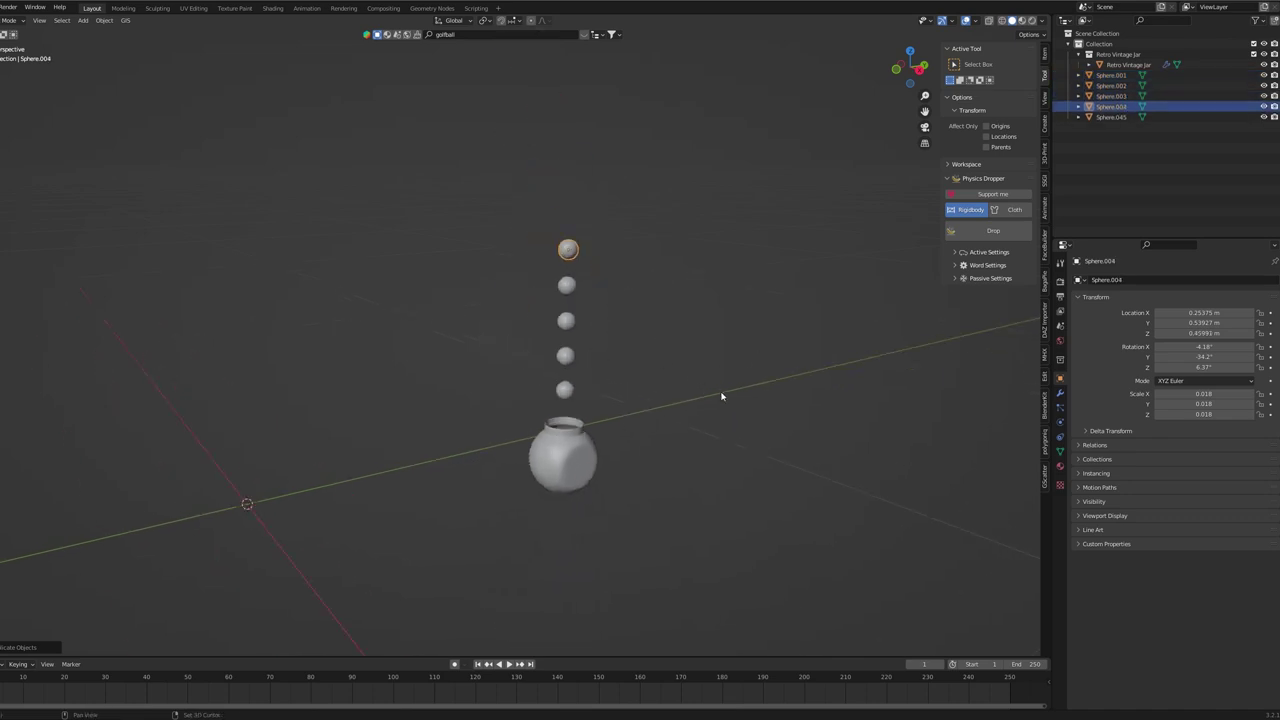
pyautogui.hotkey('shift', 'r')
pyautogui.hotkey('shift', 'r')
pyautogui.hotkey('shift', 'r')
pyautogui.hotkey('shift', 'r')
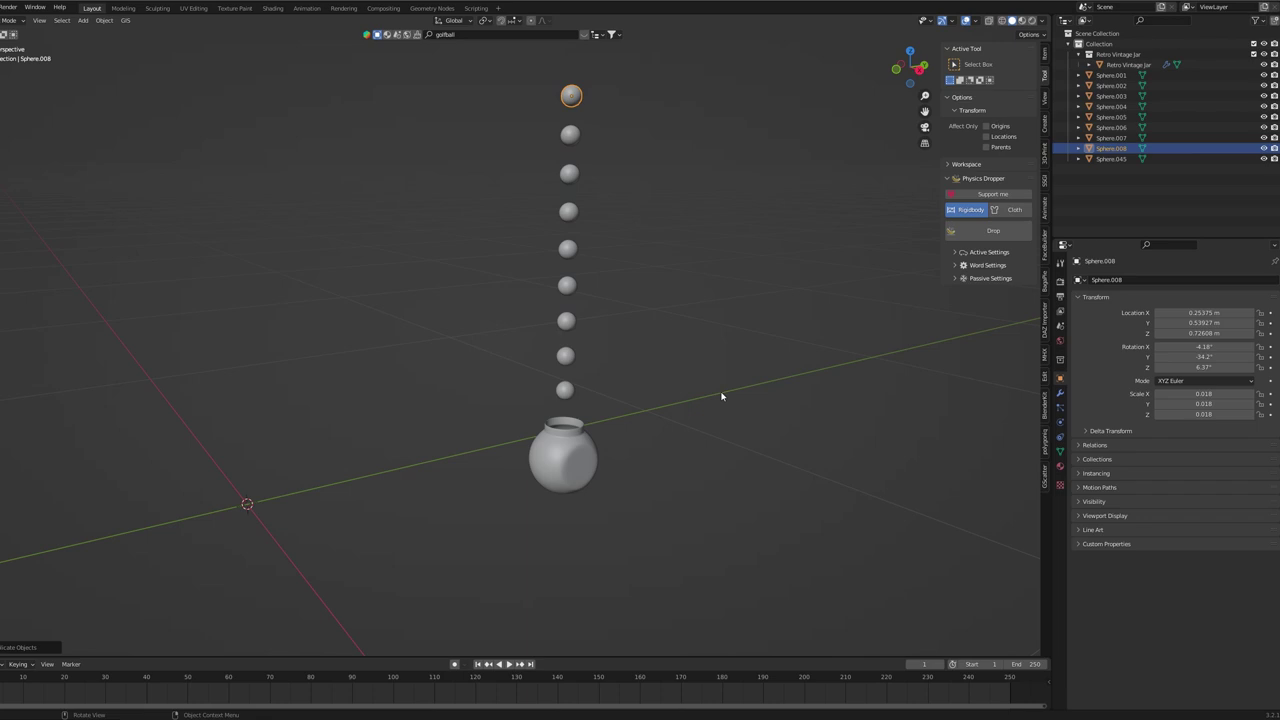
pyautogui.click(563, 455)
pyautogui.scroll(3, 686, 600)
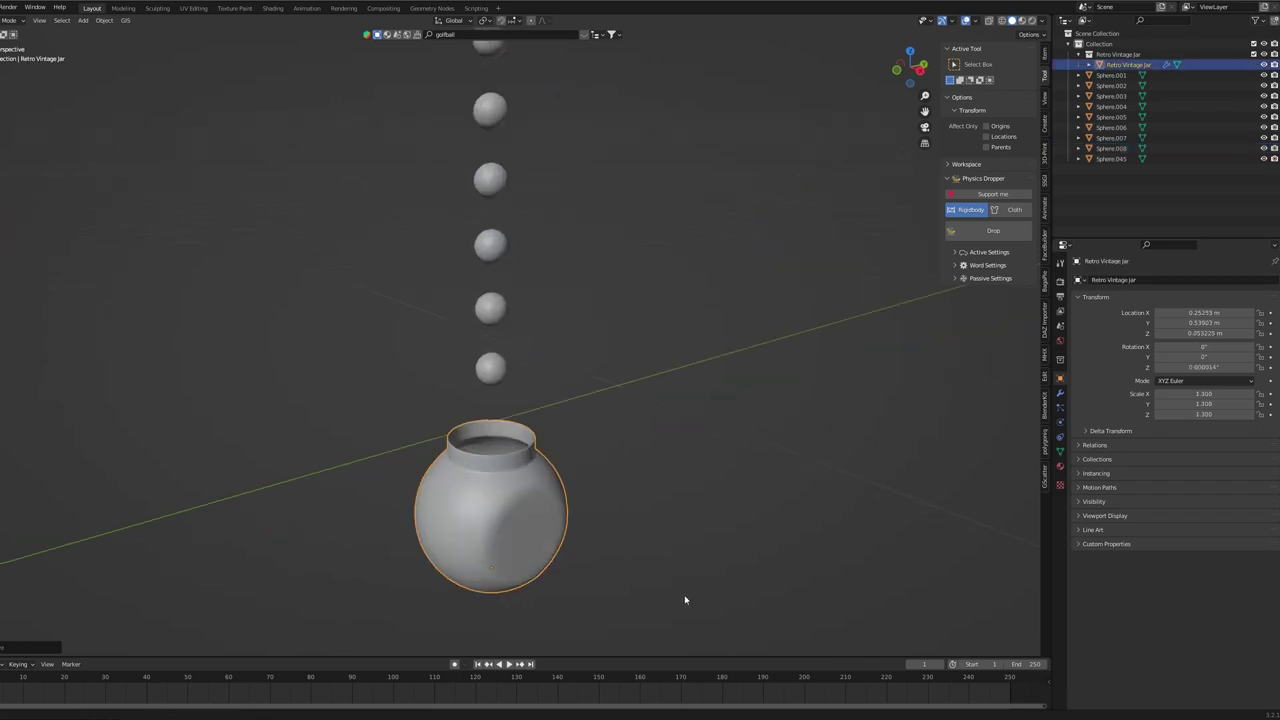
# Scale the jar up uniformly to about 1.55
pyautogui.moveTo(686, 600)
pyautogui.mouseDown(button='middle')
pyautogui.moveTo(754, 609)
pyautogui.moveTo(794, 589)
pyautogui.moveTo(689, 594)
pyautogui.mouseUp(button='middle')
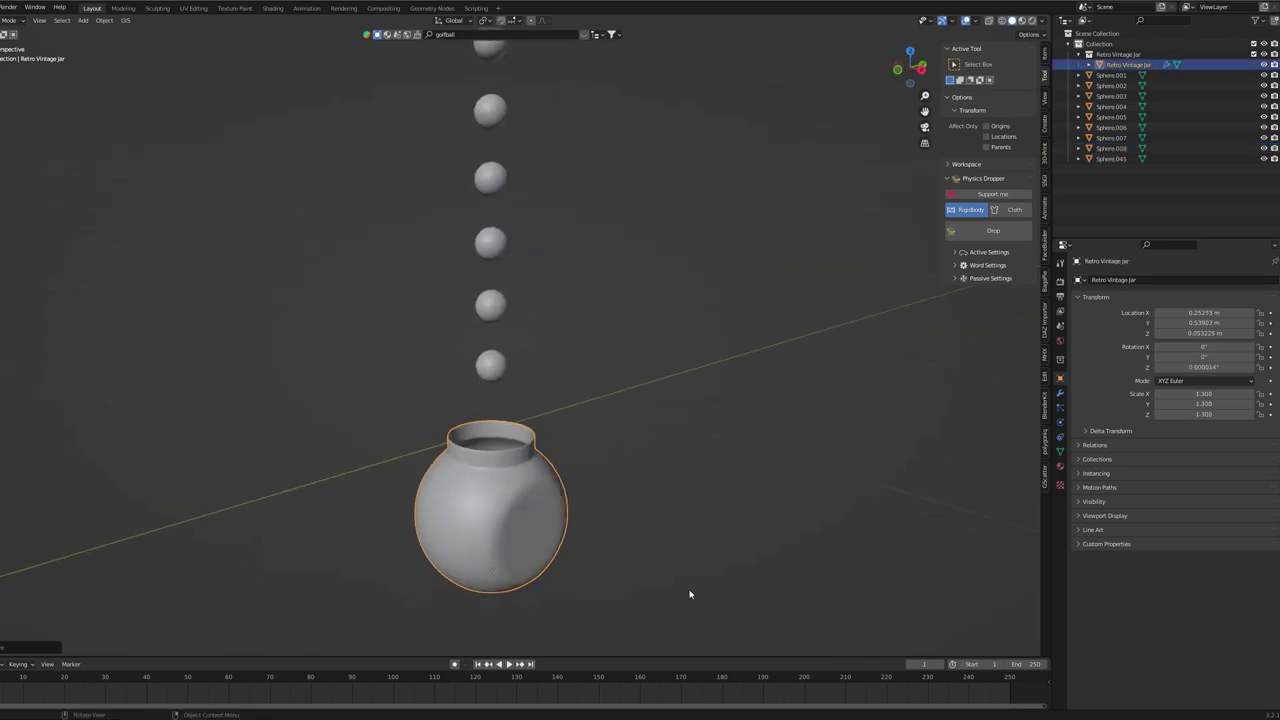
pyautogui.press('s')
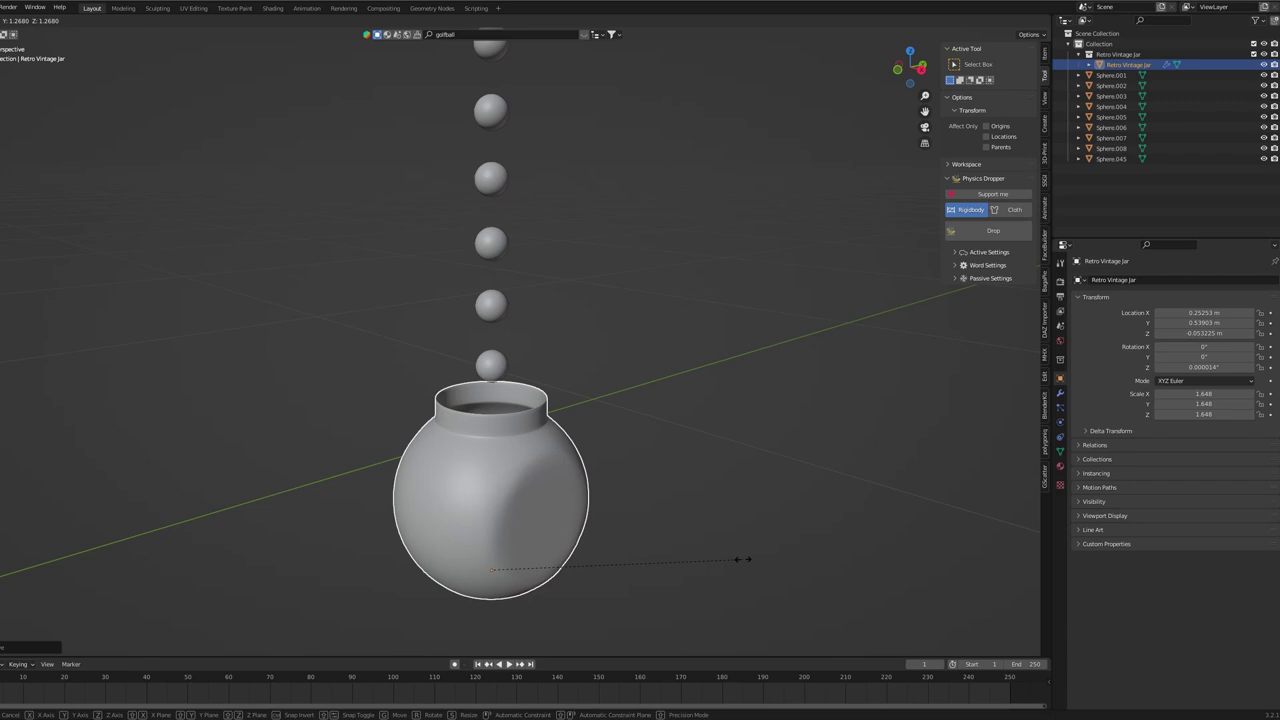
pyautogui.click(731, 560)
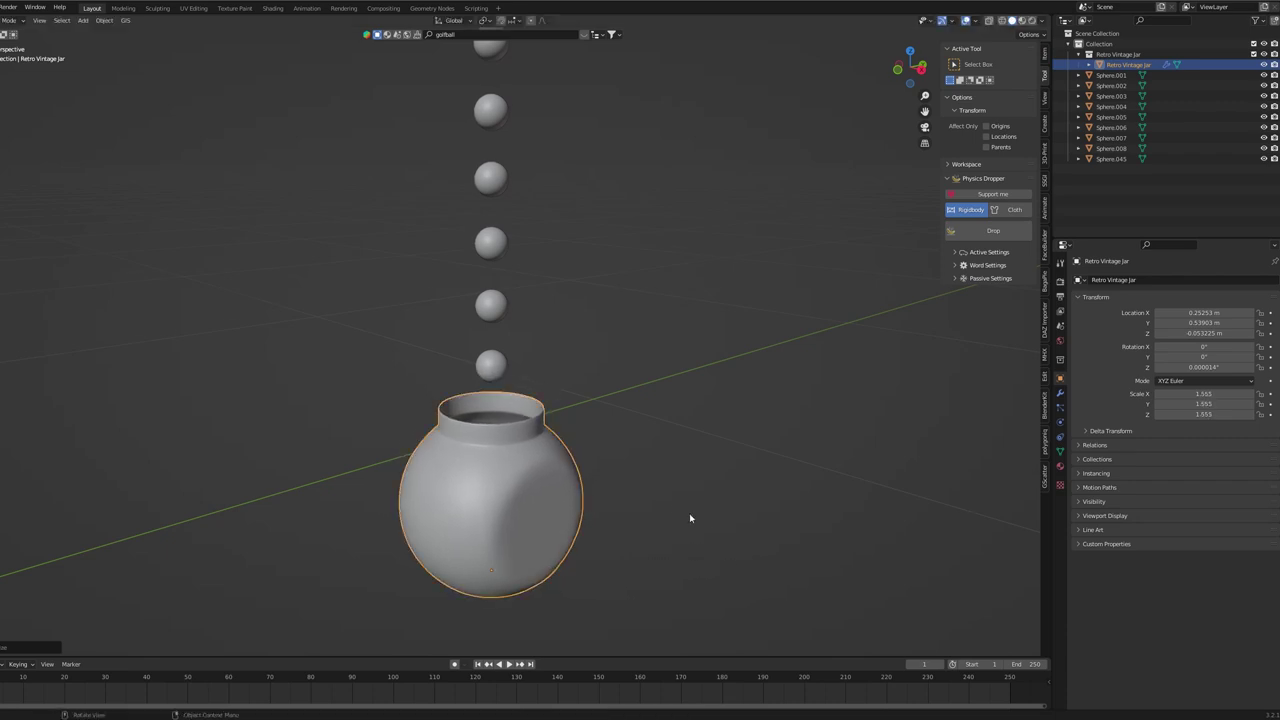
pyautogui.moveTo(690, 515); pyautogui.dragTo(714, 428, button='middle')
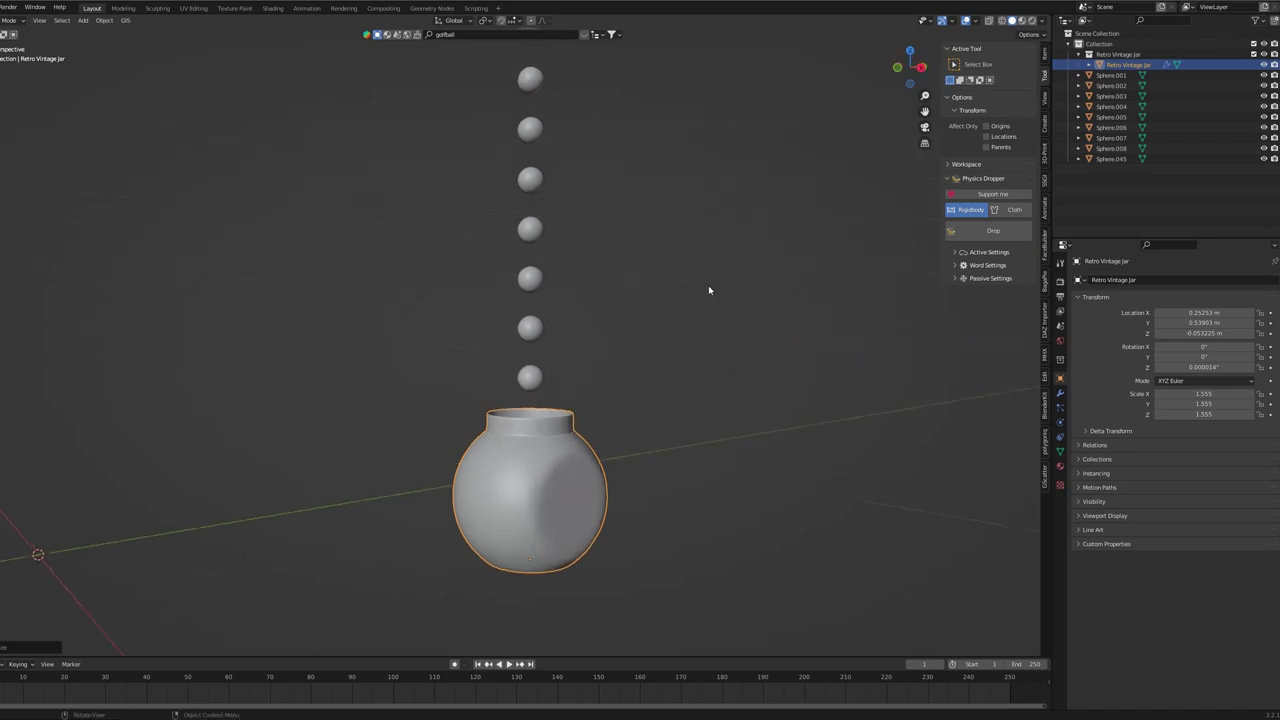
# Box-select the golf balls and jar and apply their scale with Ctrl+A
pyautogui.click(530, 230)
pyautogui.scroll(-1, 580, 400)
pyautogui.keyDown('shift'); pyautogui.moveTo(600, 428); pyautogui.dragTo(607, 513, button='middle'); pyautogui.keyUp('shift')
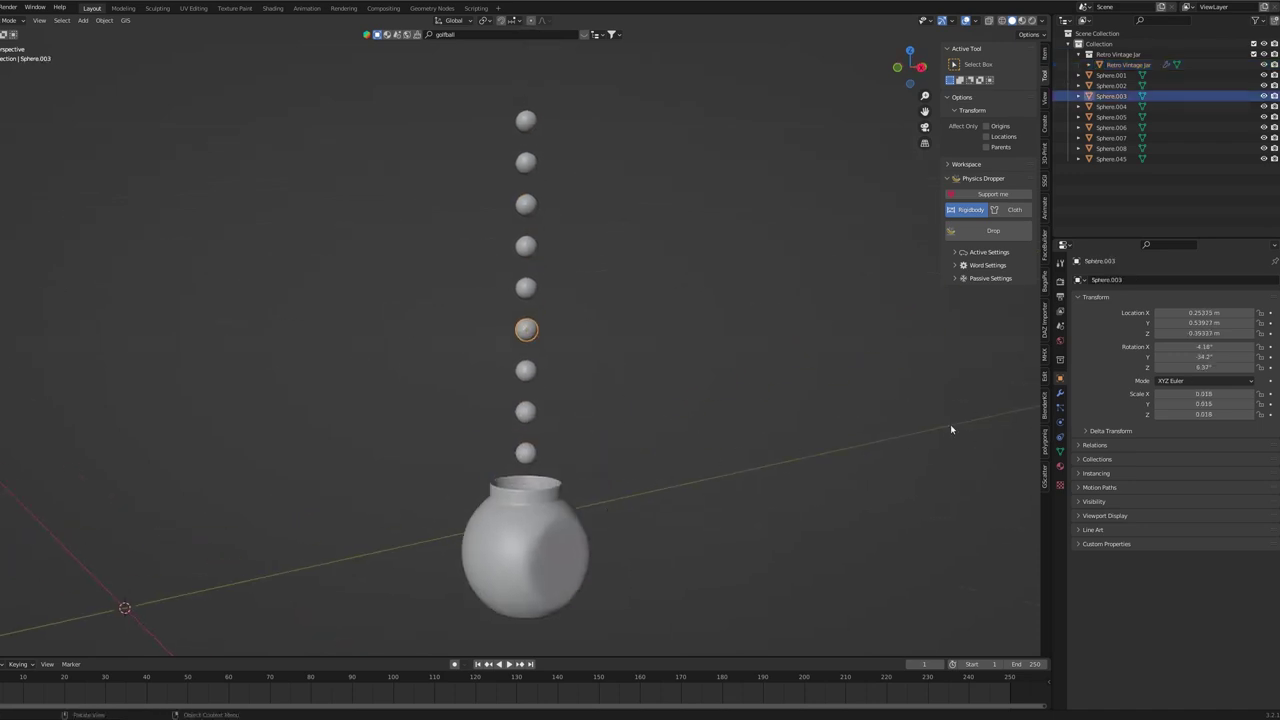
pyautogui.moveTo(950, 428); pyautogui.dragTo(637, 206, button='middle')
pyautogui.moveTo(630, 172); pyautogui.dragTo(510, 470)
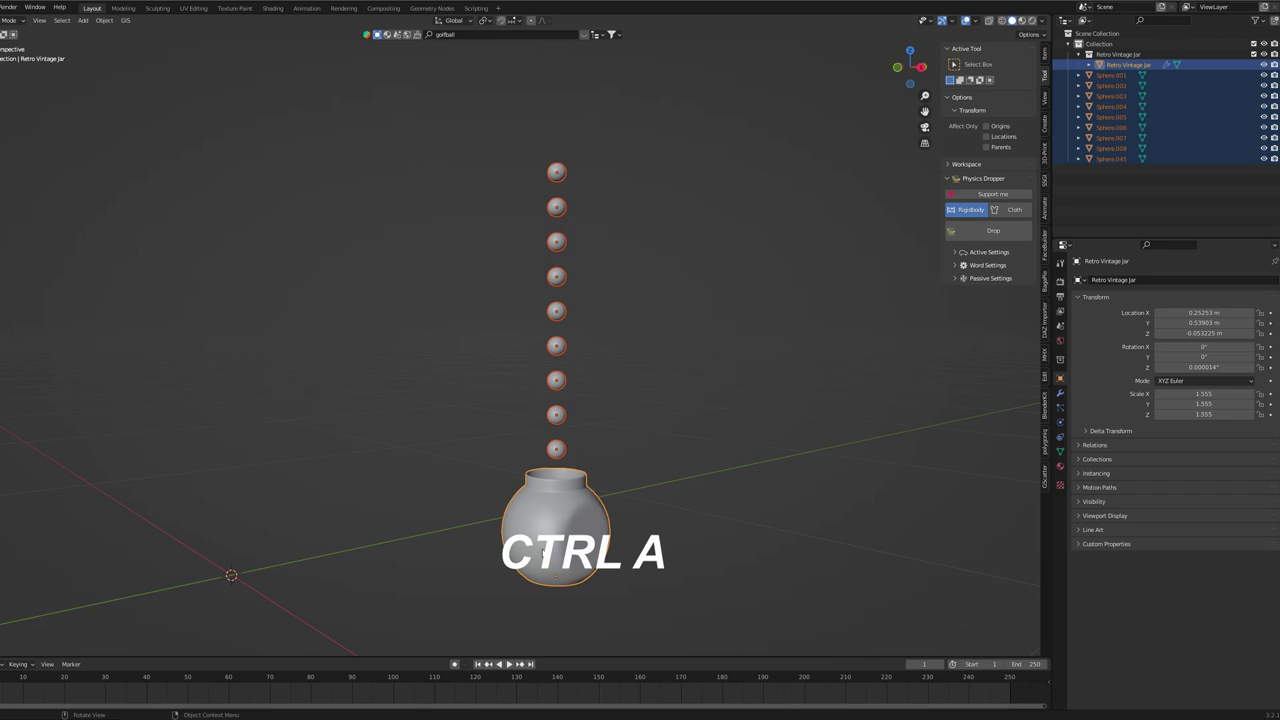
pyautogui.hotkey('ctrl', 'a')
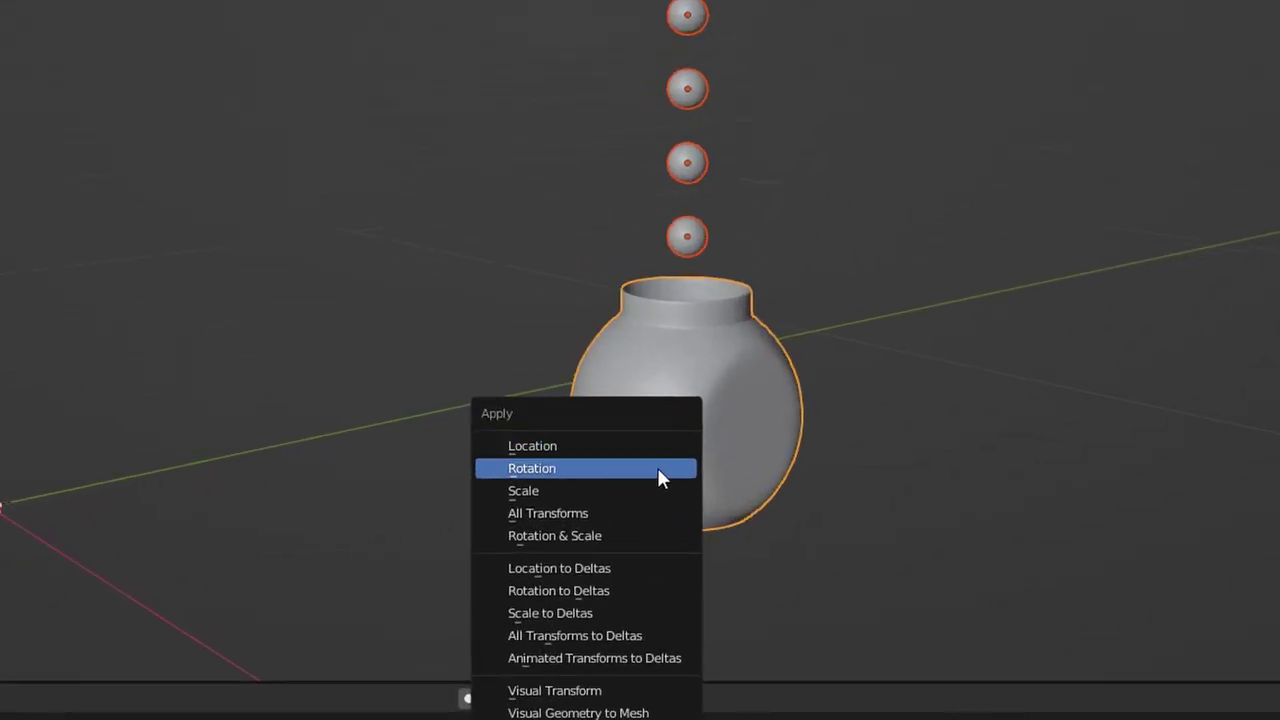
pyautogui.click(656, 490)
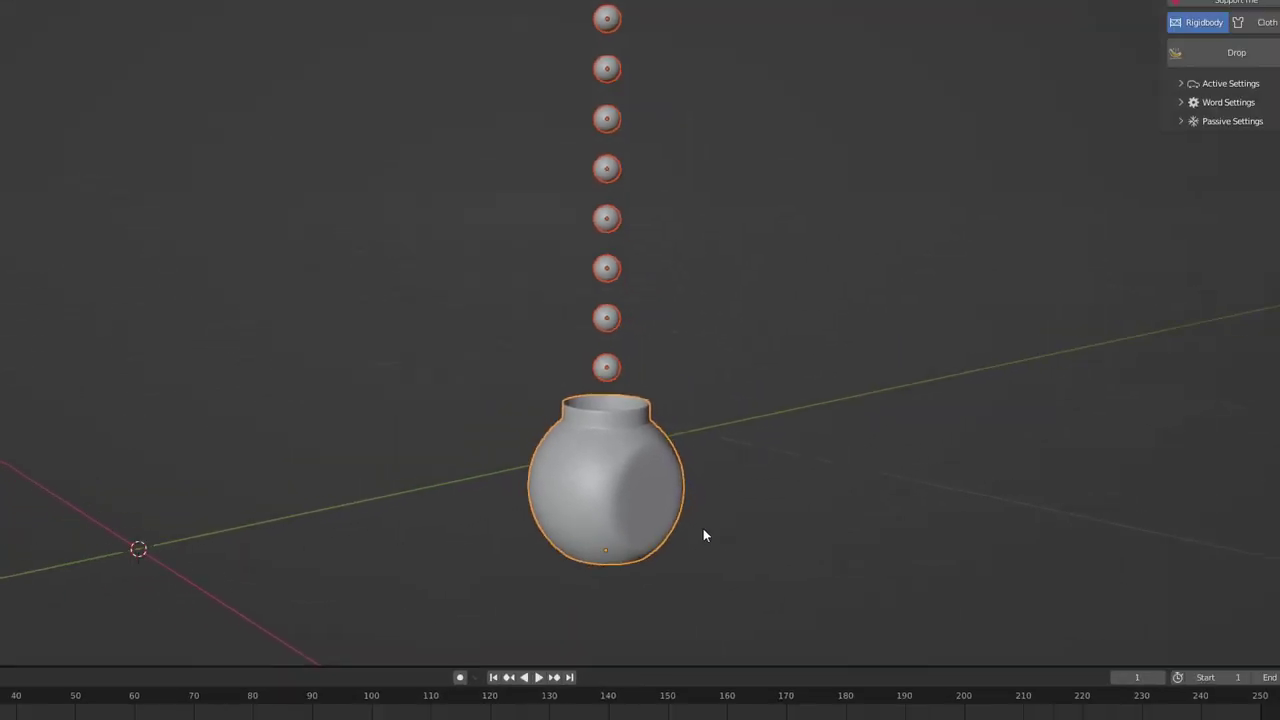
# Deselect everything and box-select the whole column of golf balls
pyautogui.click(749, 491)
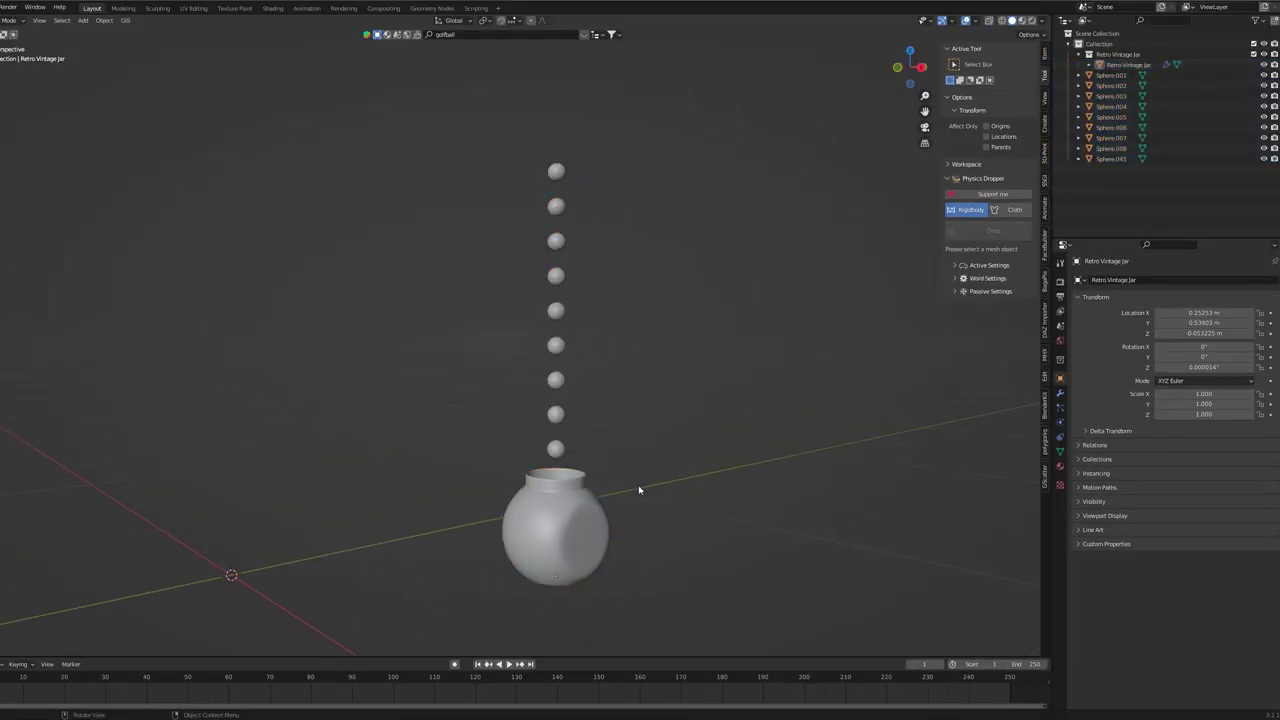
pyautogui.keyDown('shift'); pyautogui.moveTo(638, 490); pyautogui.dragTo(580, 429, button='middle'); pyautogui.keyUp('shift')
pyautogui.moveTo(544, 404); pyautogui.dragTo(466, 109)
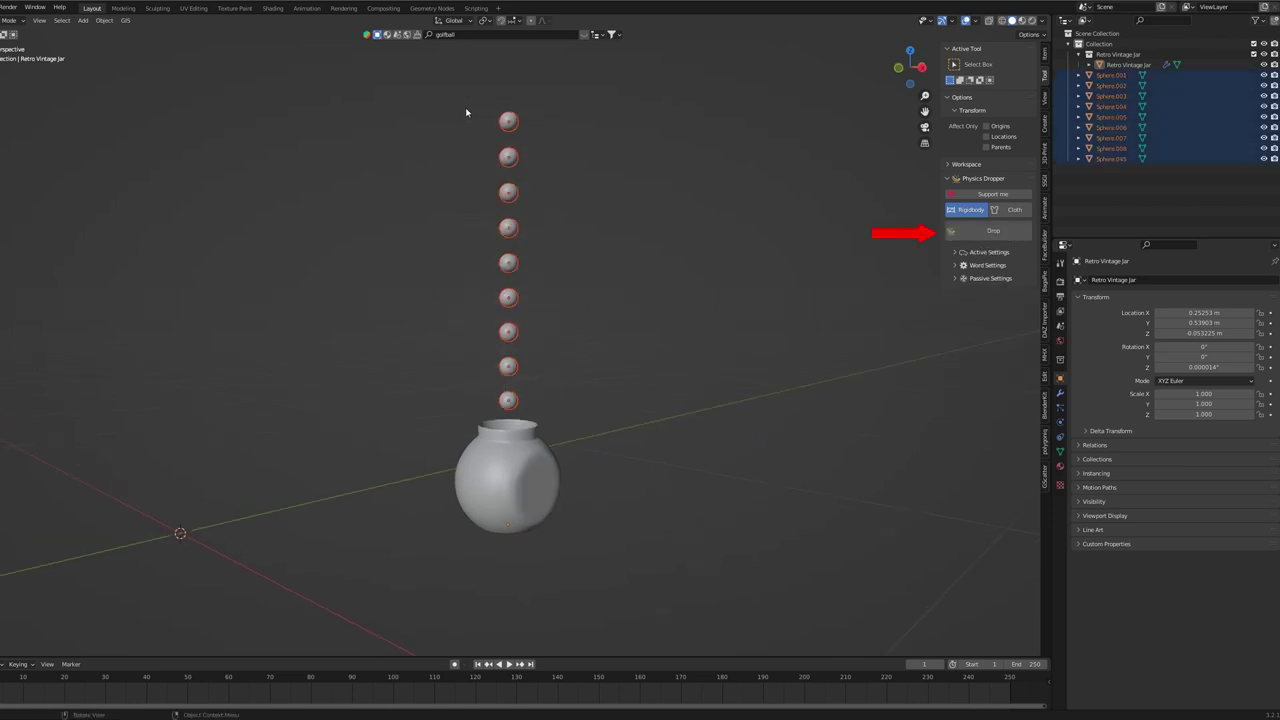
# Drop the golf balls into the jar with Physics Dropper, apply, reset, and retry the drop
pyautogui.click(980, 232)
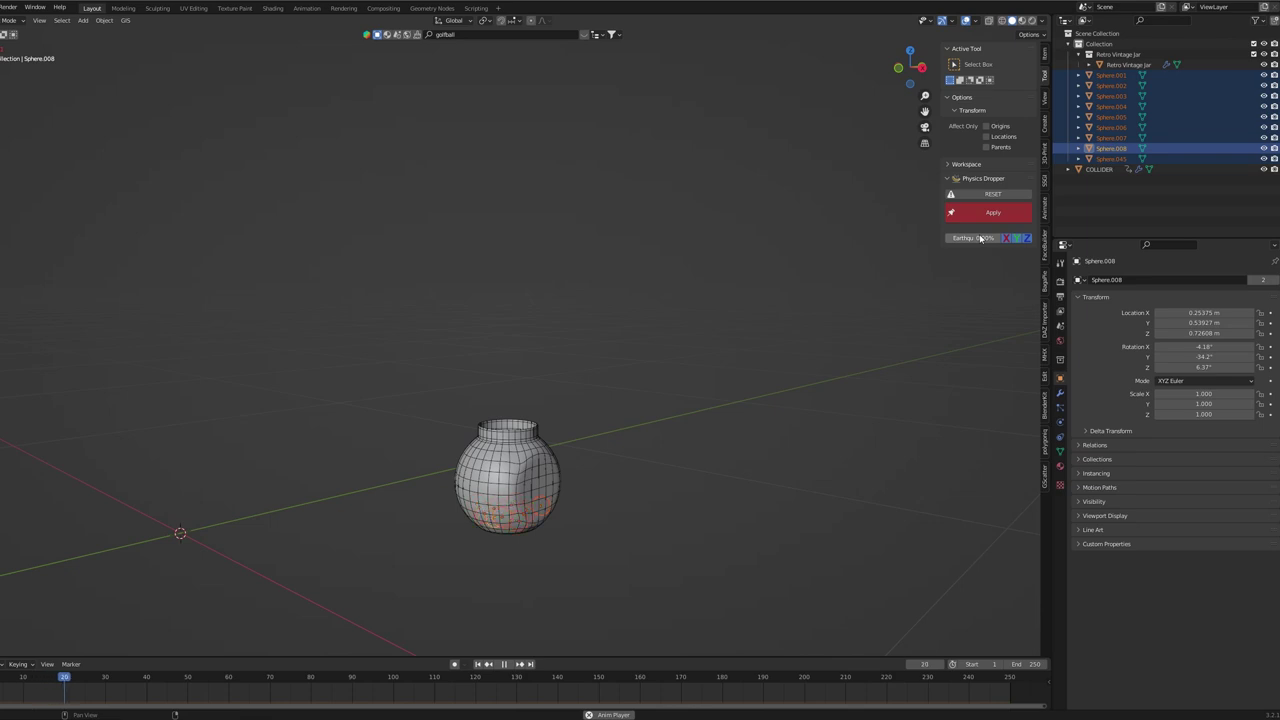
pyautogui.click(986, 216)
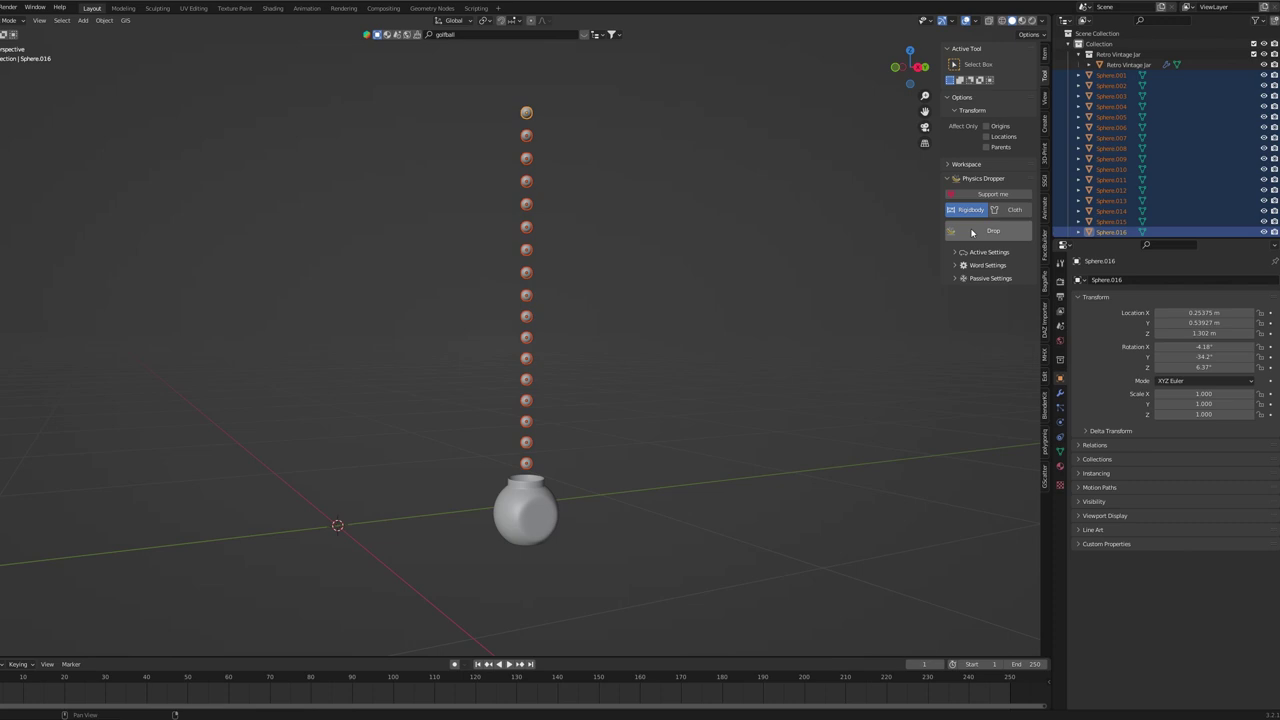
pyautogui.click(971, 232)
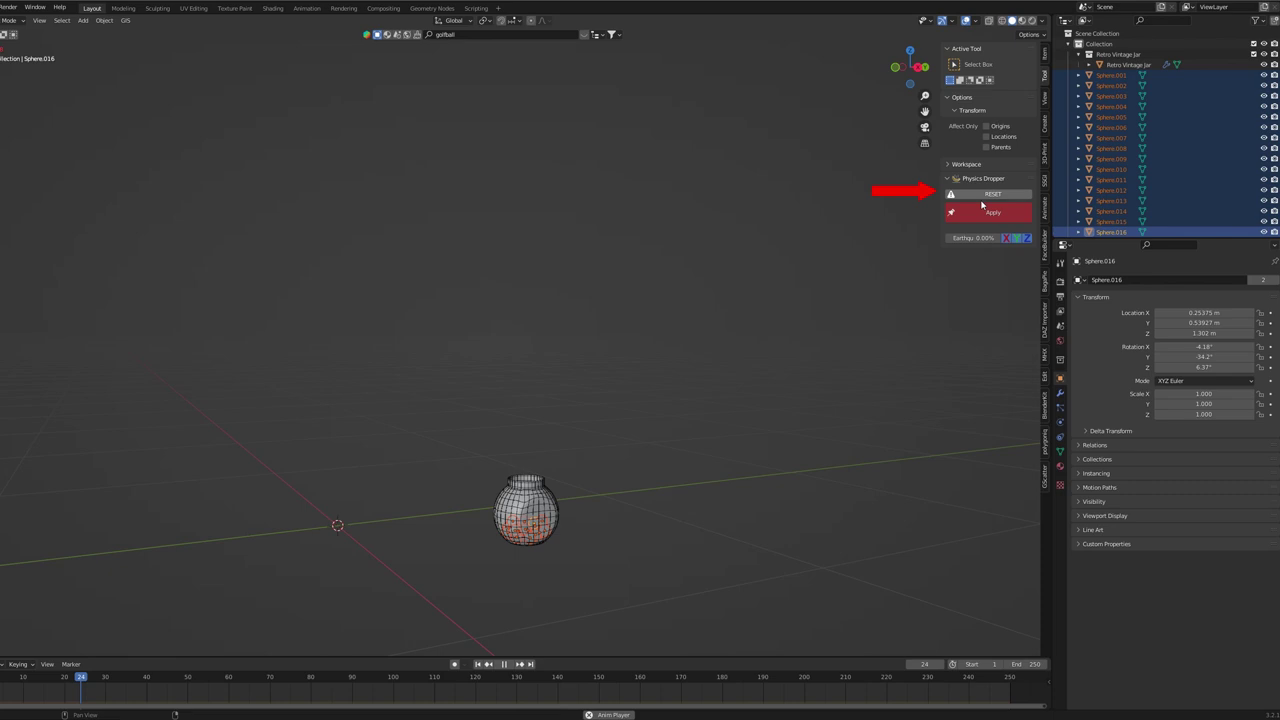
pyautogui.click(983, 195)
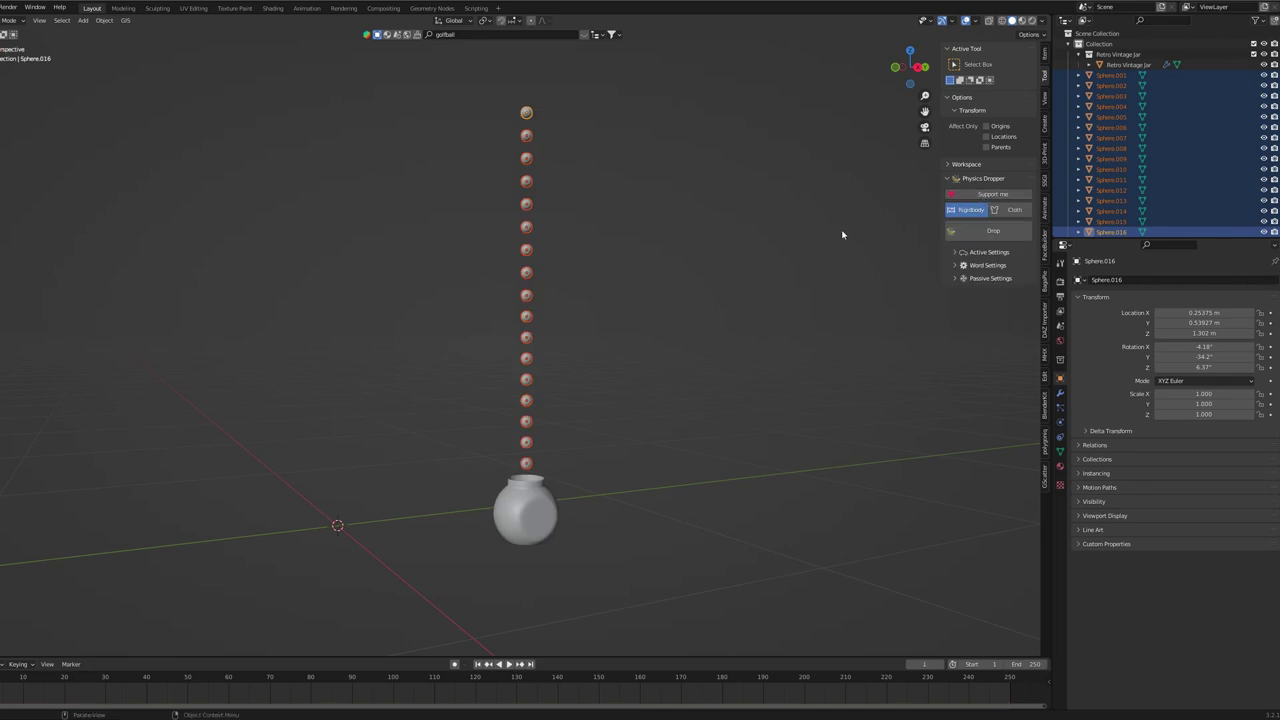
pyautogui.click(977, 233)
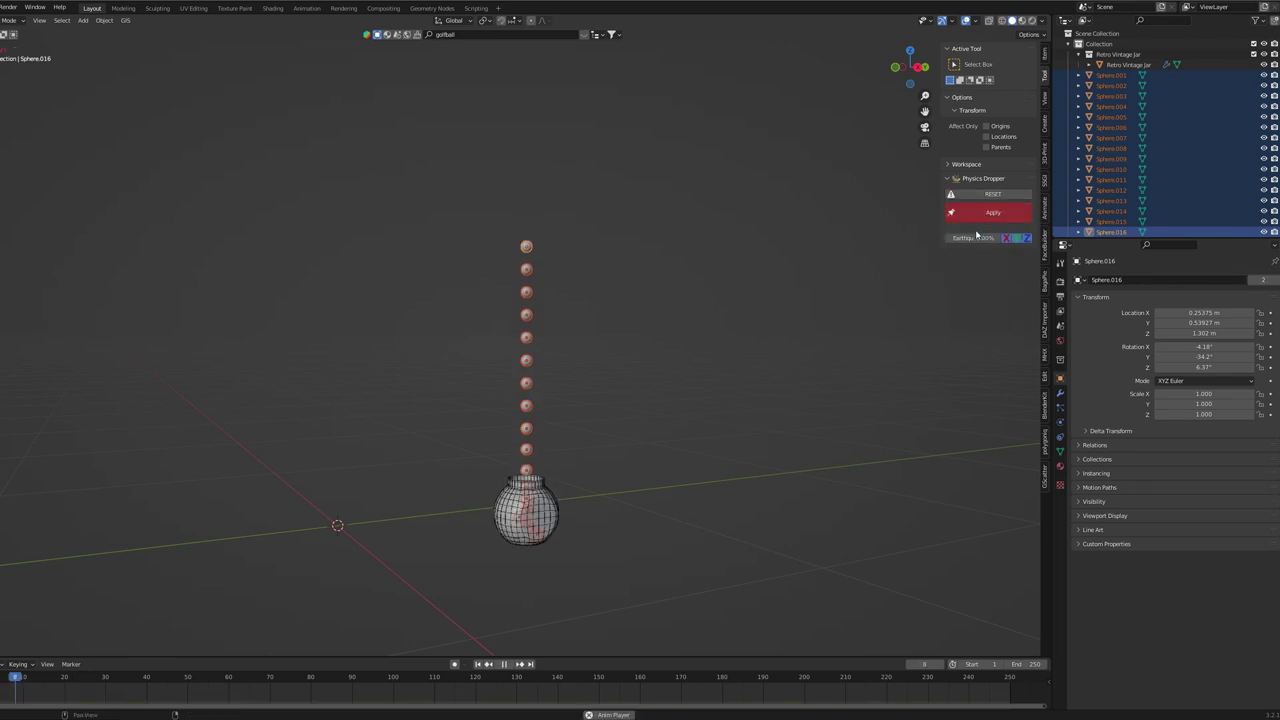
pyautogui.hotkey('ctrl', 'z')
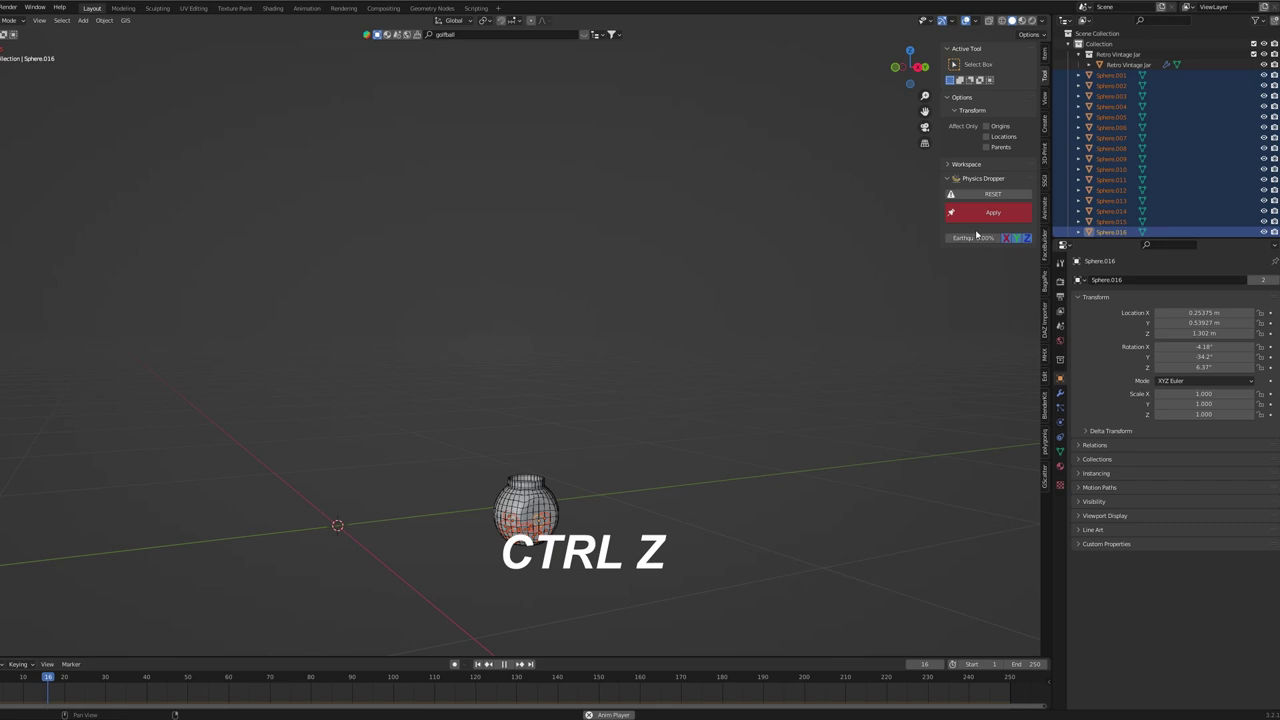
pyautogui.press('Home')
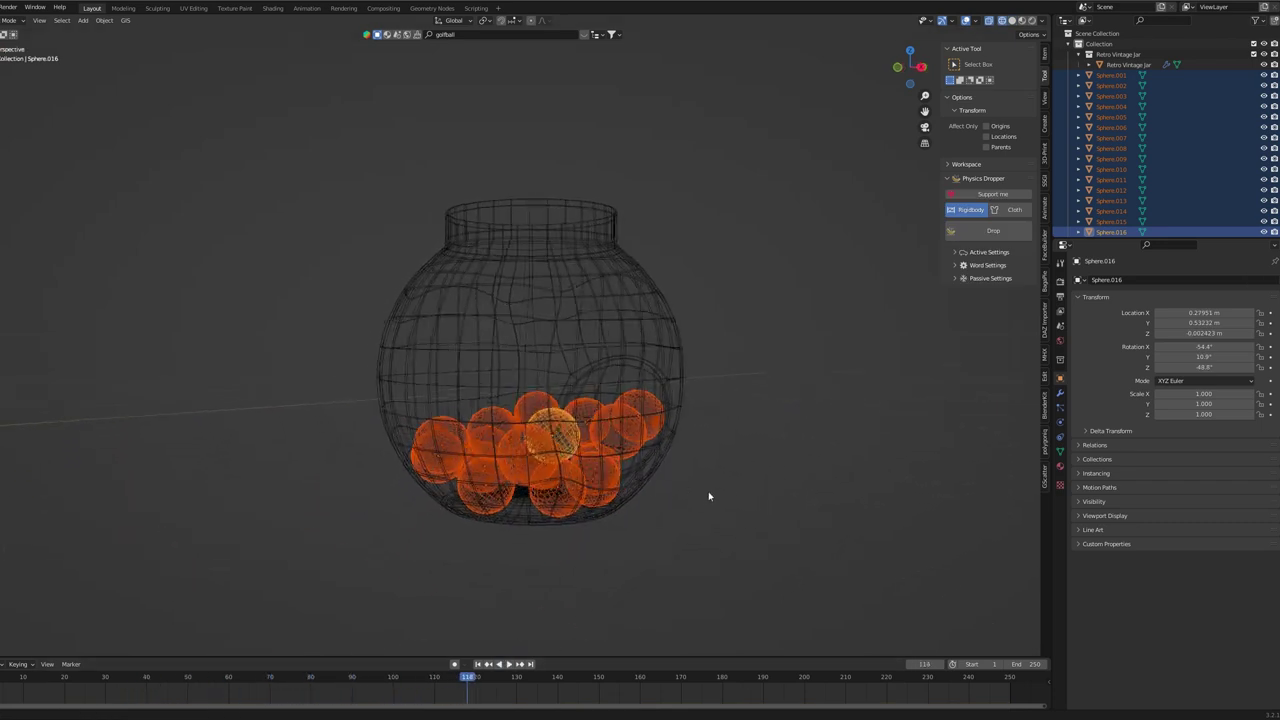
pyautogui.moveTo(708, 496); pyautogui.dragTo(656, 499, button='middle')
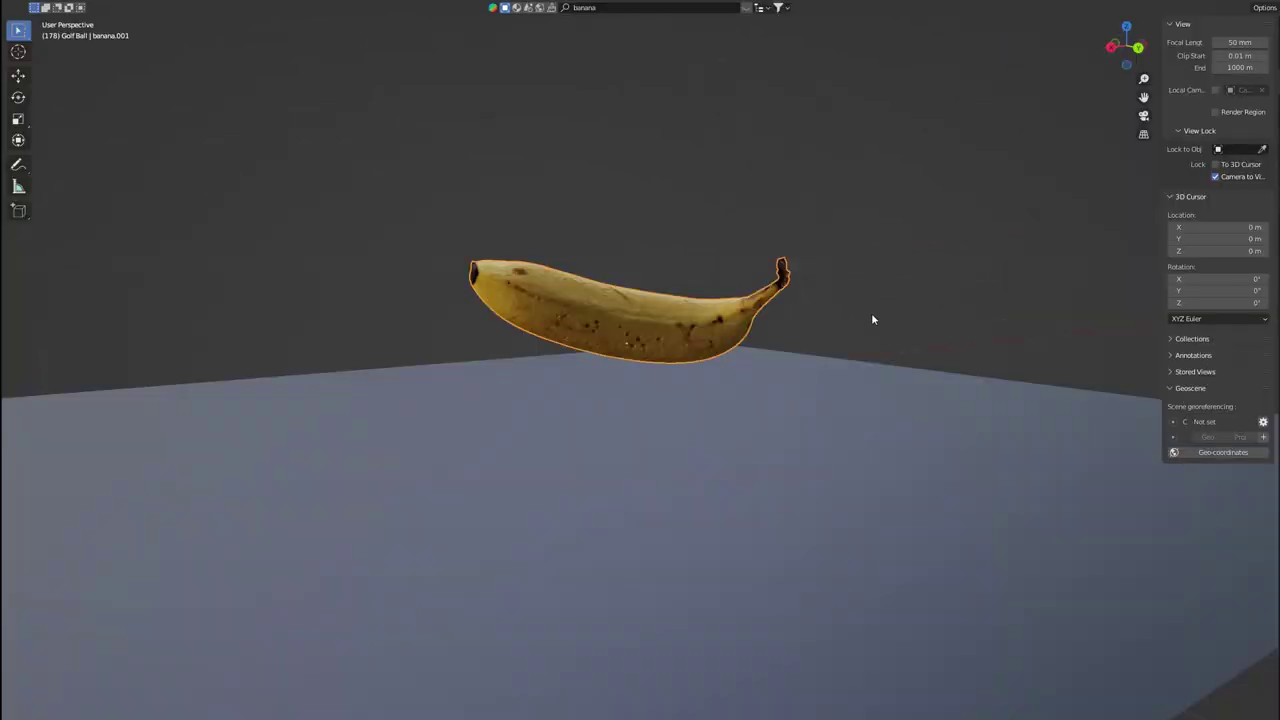
# Position the banana above the plane by moving it on Z, rotating on X, and moving on X
pyautogui.moveTo(846, 343)
pyautogui.mouseDown(button='middle')
pyautogui.moveTo(871, 357)
pyautogui.moveTo(1020, 334)
pyautogui.moveTo(840, 337)
pyautogui.mouseUp(button='middle')
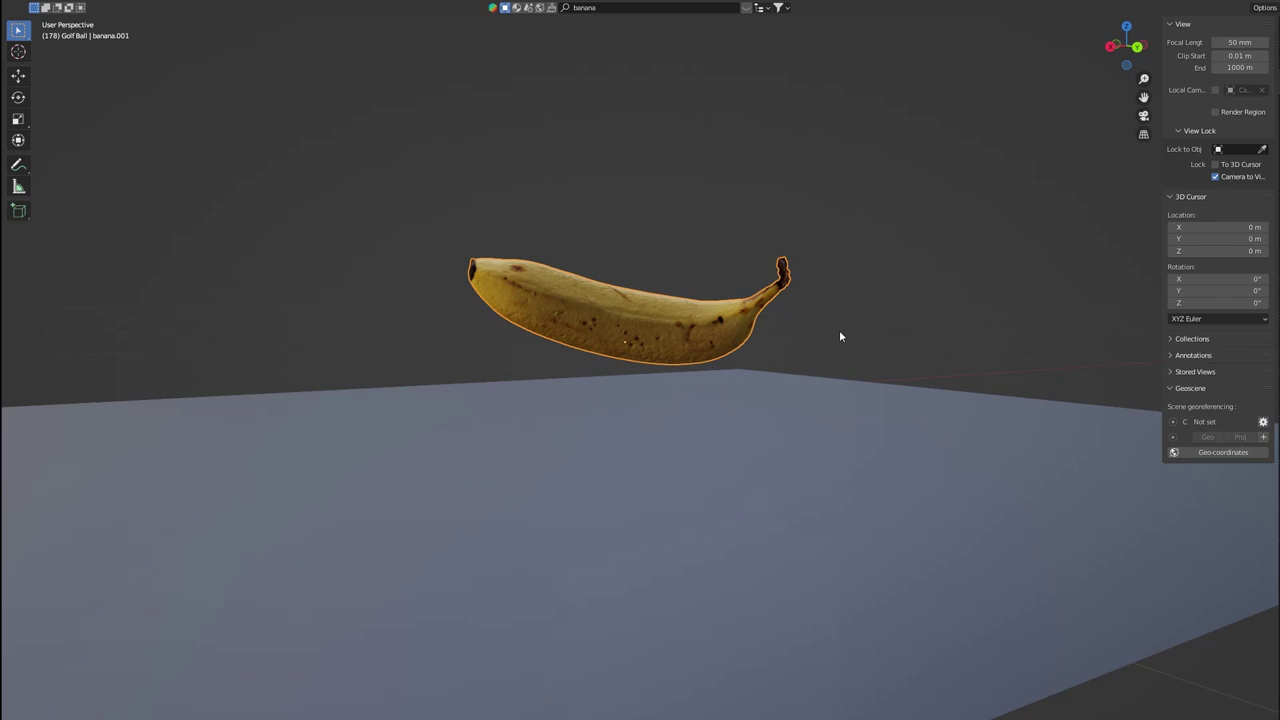
pyautogui.press('g')
pyautogui.press('z')
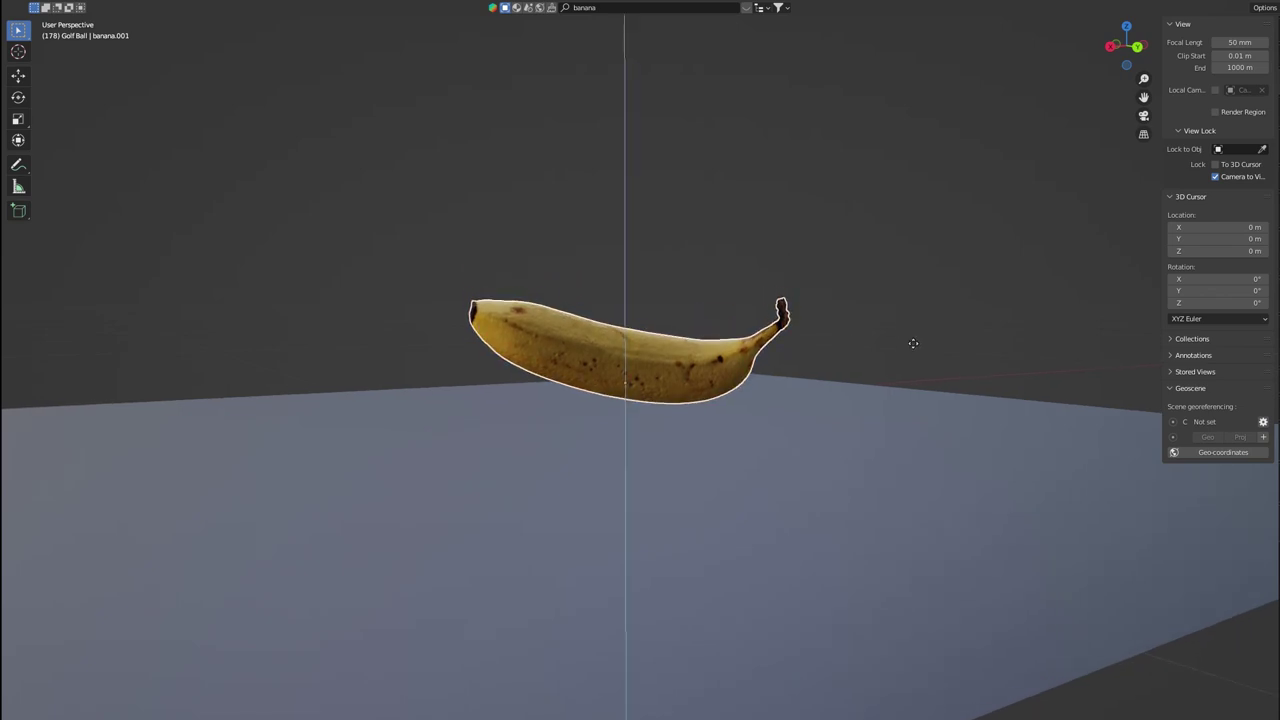
pyautogui.moveTo(853, 432); pyautogui.dragTo(737, 491, button='middle')
pyautogui.press('r')
pyautogui.press('x')
pyautogui.press('g')
pyautogui.press('x')
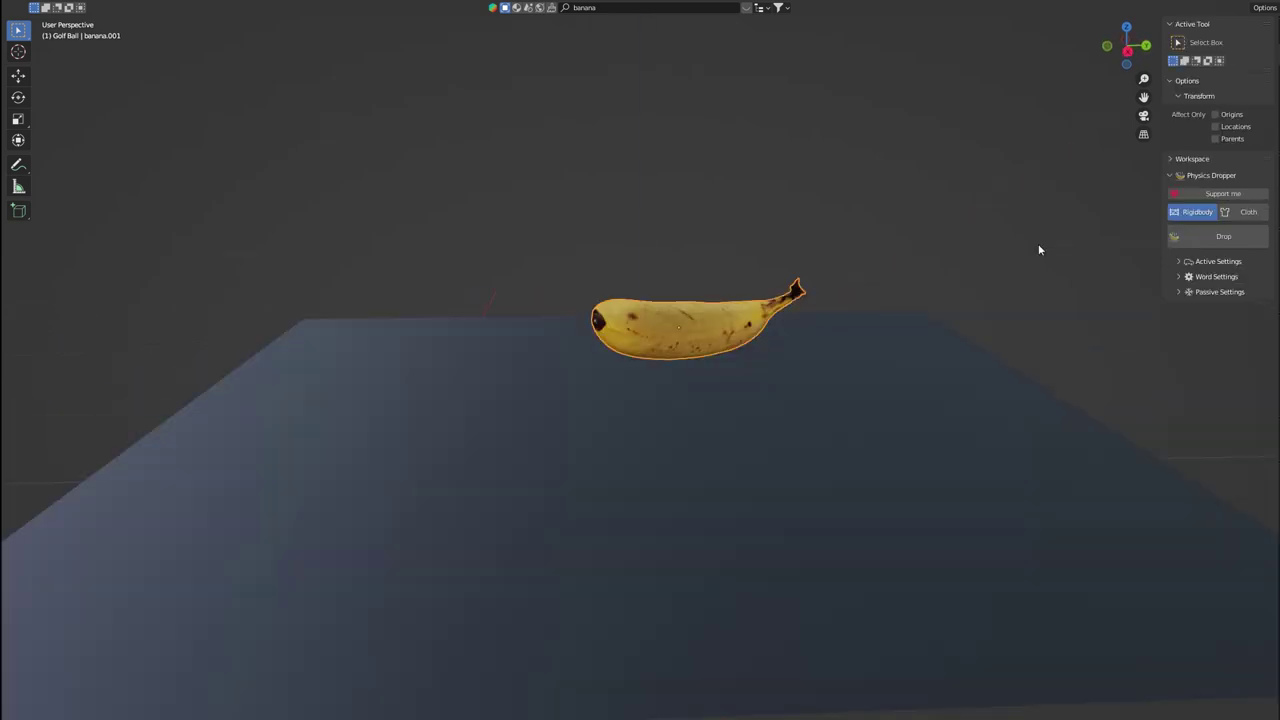
# Drop the single banana and apply its pose, then drop all bananas onto the plane
pyautogui.click(735, 330)
pyautogui.click(1199, 237)
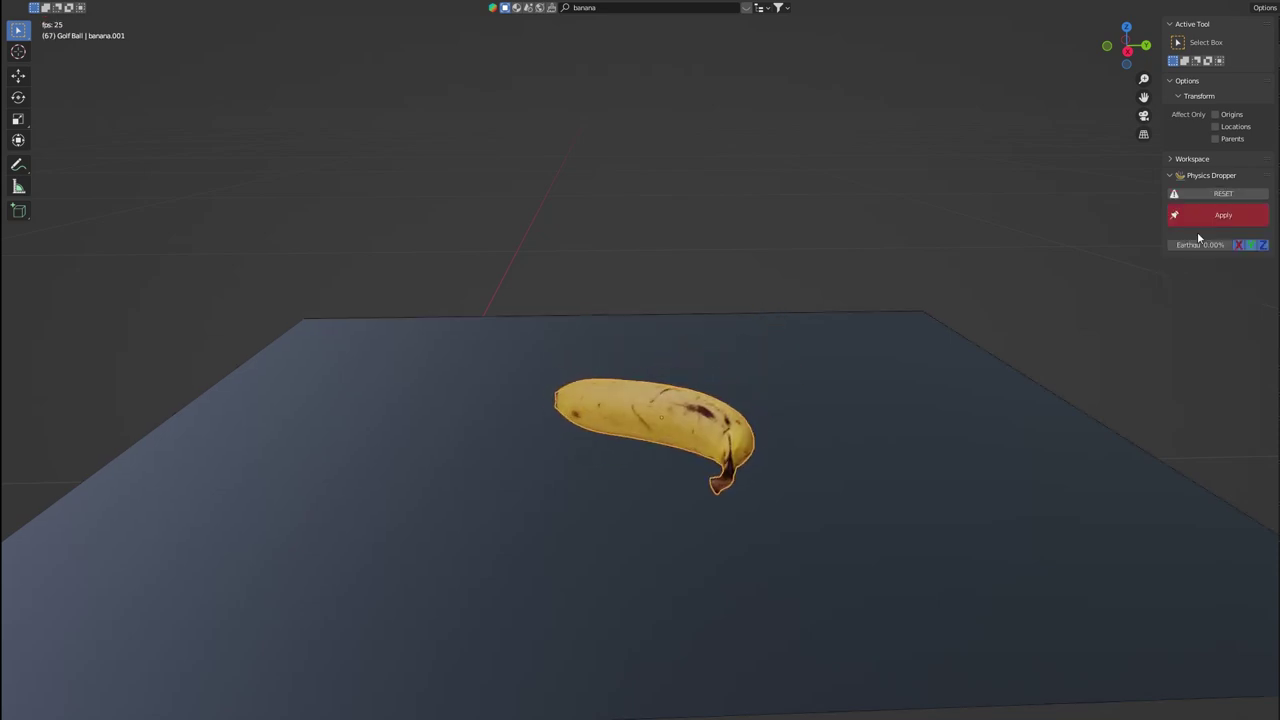
pyautogui.click(1206, 217)
pyautogui.moveTo(922, 353); pyautogui.dragTo(980, 349, button='middle')
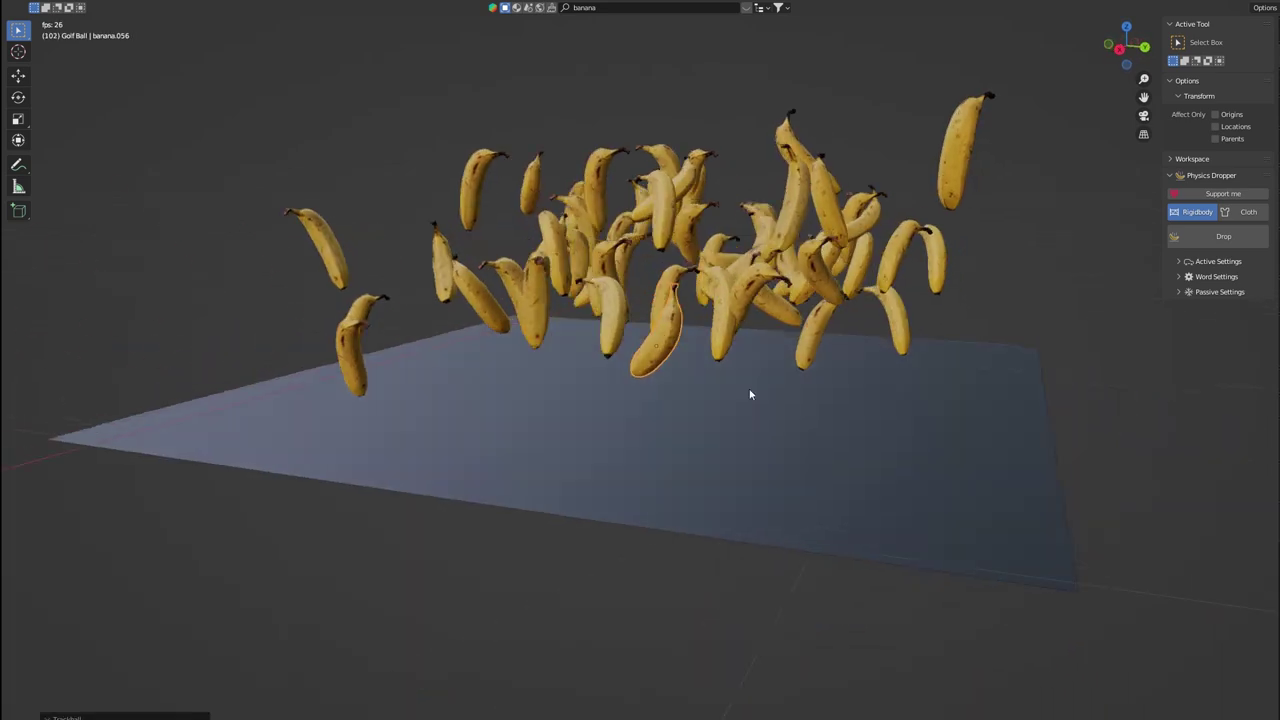
pyautogui.moveTo(751, 391); pyautogui.dragTo(782, 490, button='middle')
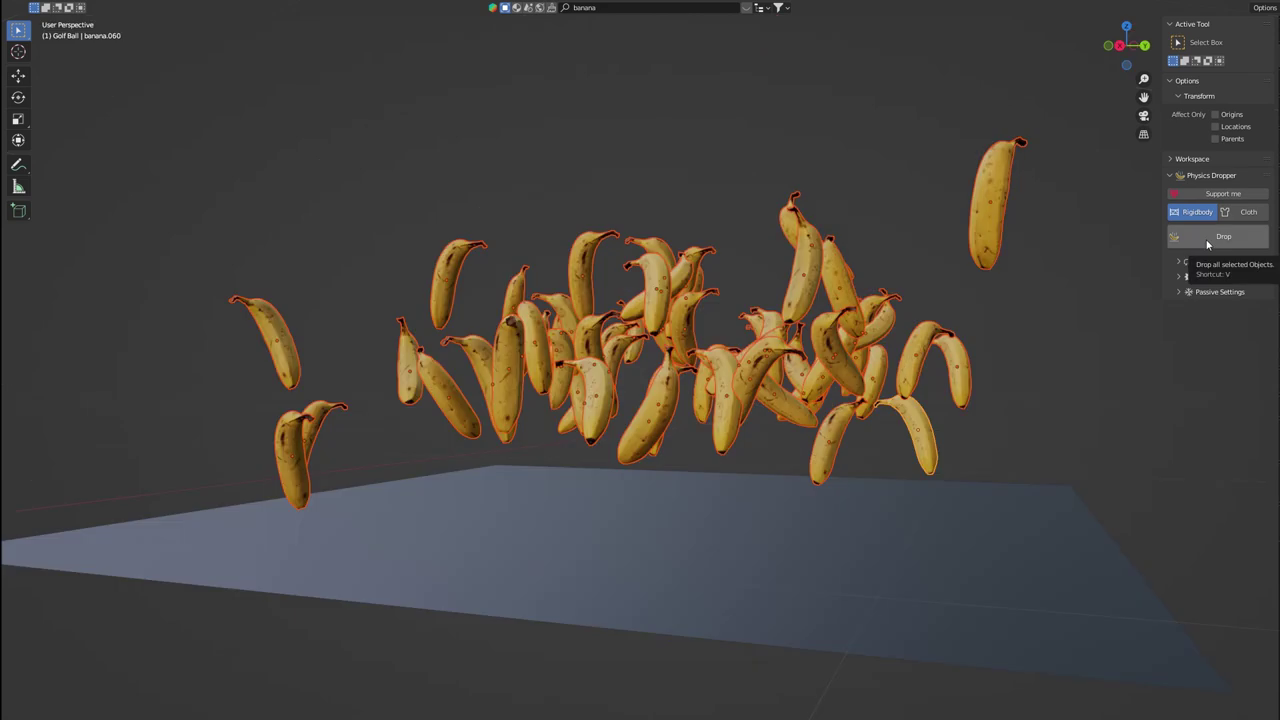
pyautogui.click(1207, 244)
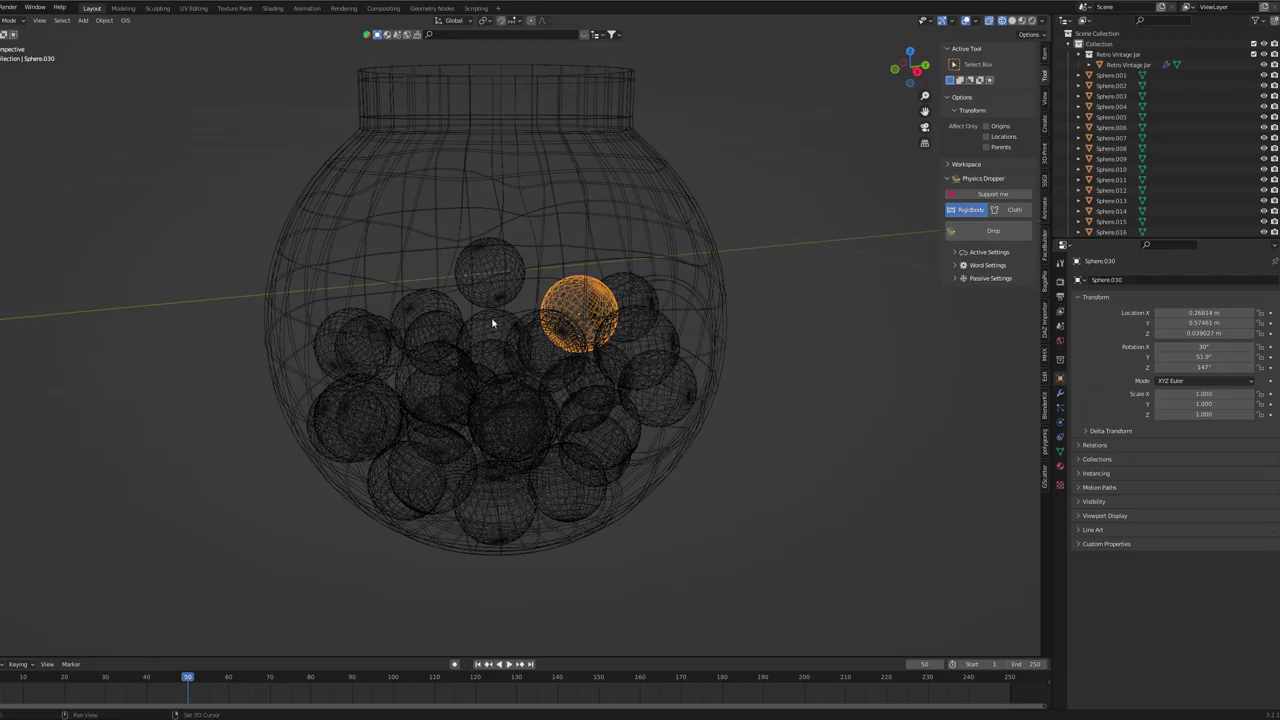
# Select several golf balls in the jar, raise them along Z and shift them along Y
pyautogui.keyDown('shift'); pyautogui.click(491, 322); pyautogui.keyUp('shift')
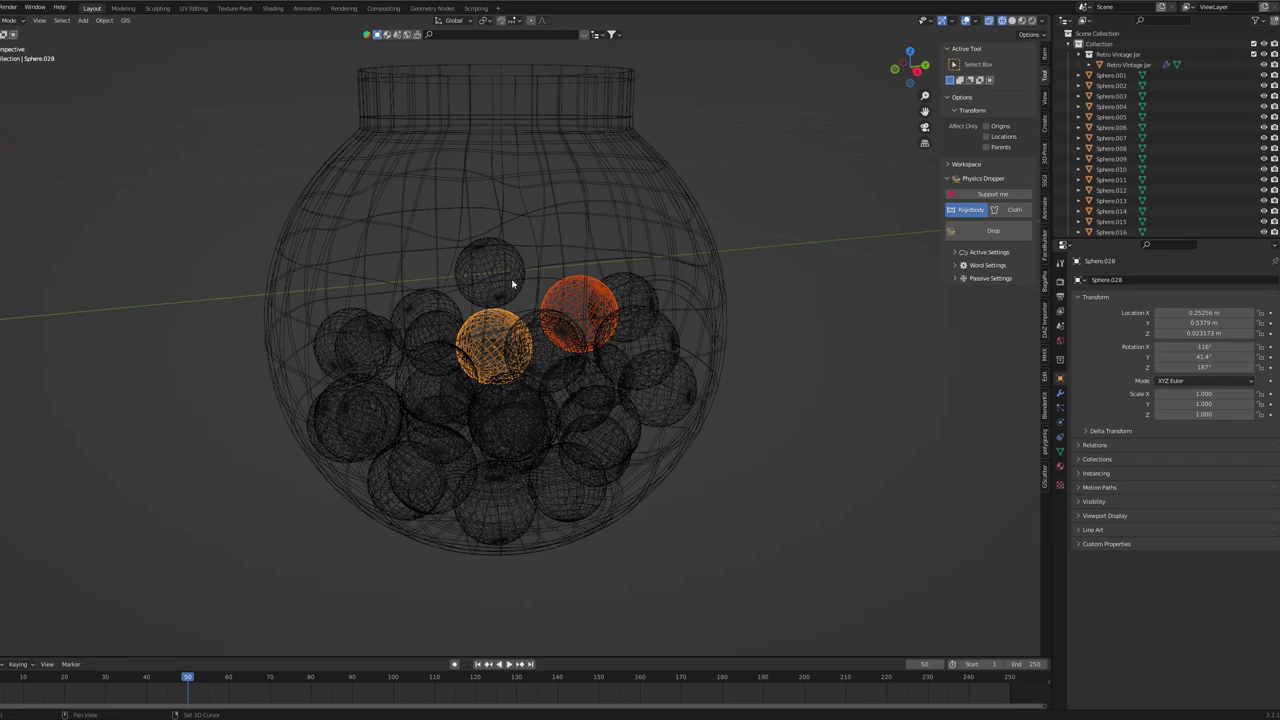
pyautogui.keyDown('shift'); pyautogui.click(507, 286); pyautogui.keyUp('shift')
pyautogui.keyDown('shift'); pyautogui.click(453, 320); pyautogui.keyUp('shift')
pyautogui.keyDown('shift'); pyautogui.click(624, 308); pyautogui.keyUp('shift')
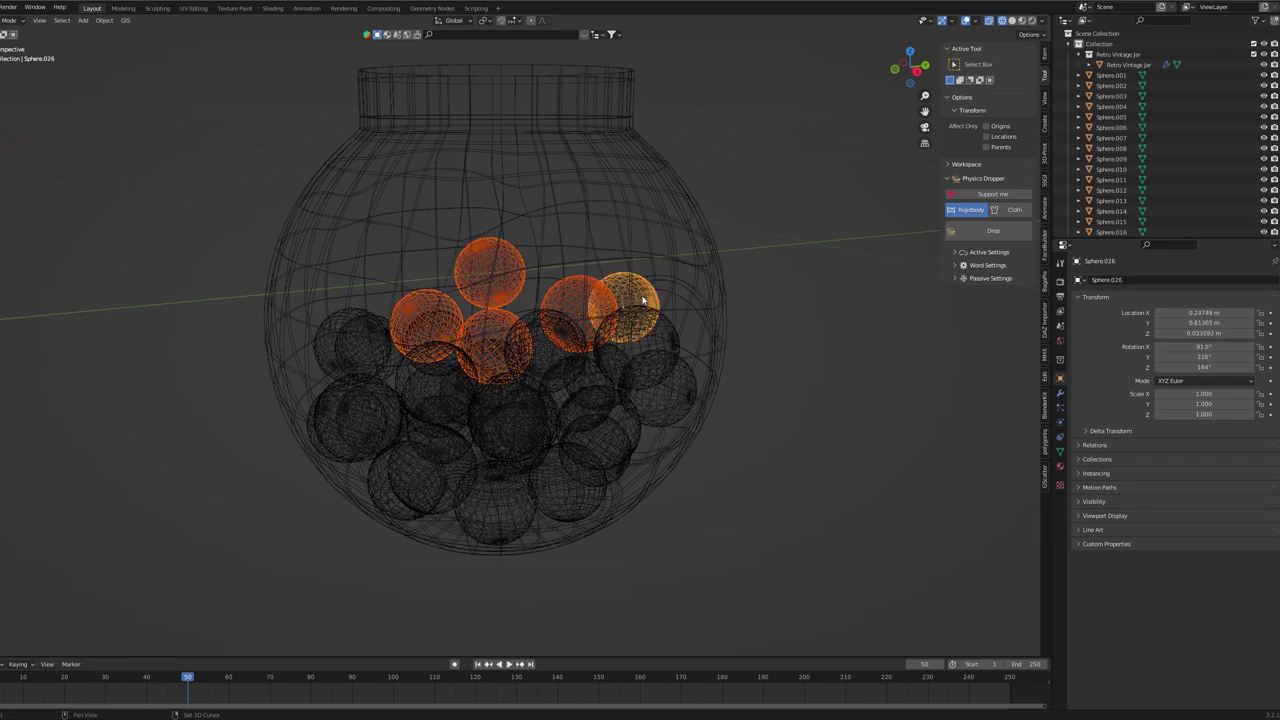
pyautogui.press('g')
pyautogui.press('z')
pyautogui.click(751, 280)
pyautogui.press('g')
pyautogui.press('y')
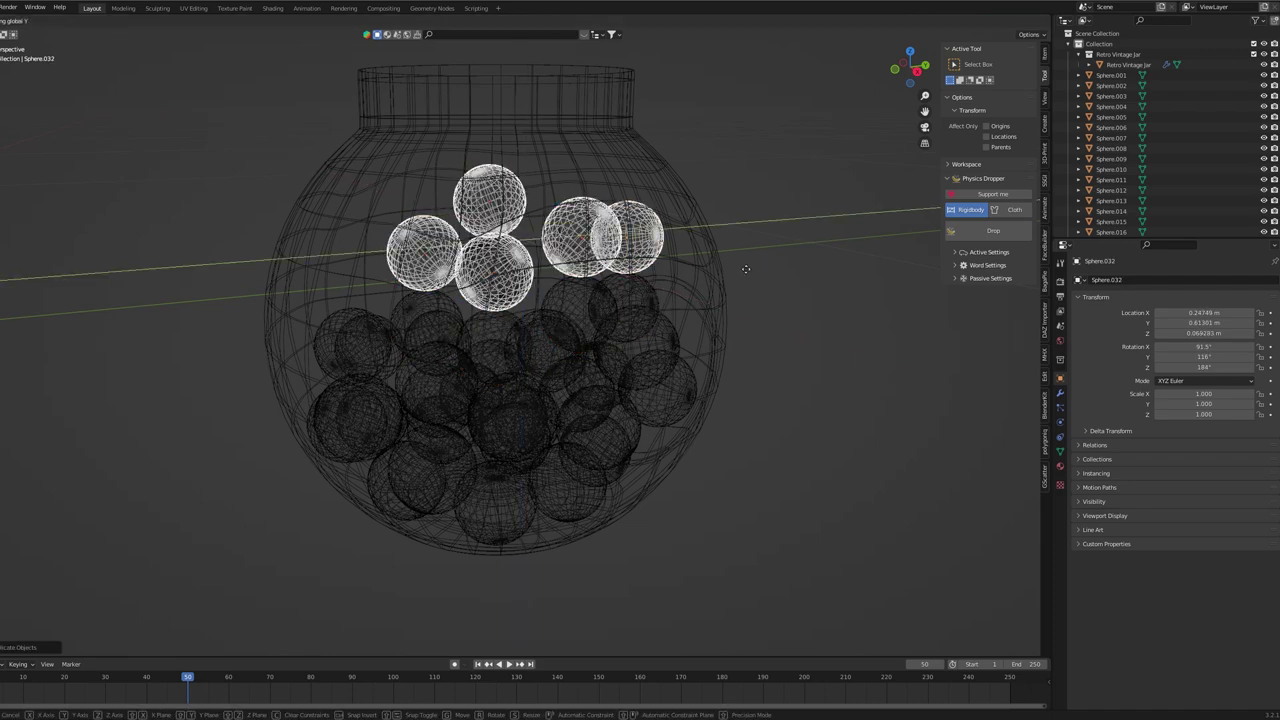
pyautogui.click(720, 277)
# Drop the raised golf balls into the jar, apply their settled positions, and drop again
pyautogui.moveTo(720, 277); pyautogui.dragTo(745, 265, button='middle')
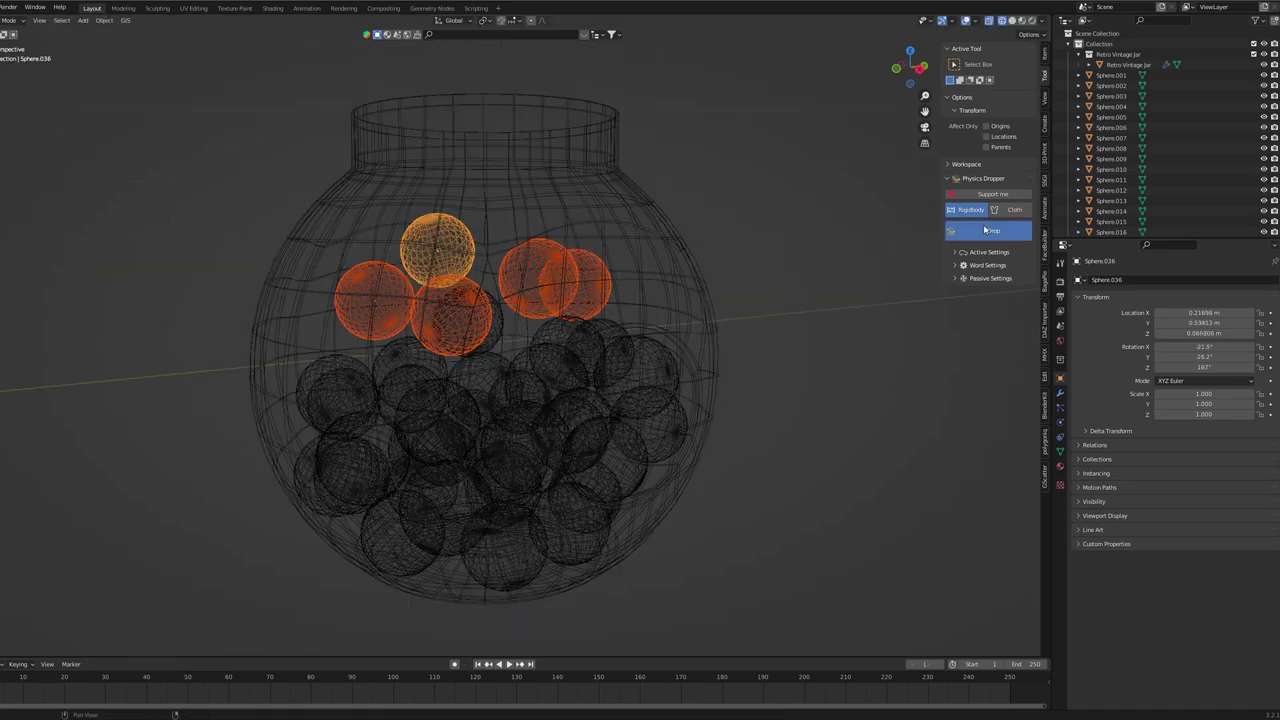
pyautogui.click(993, 230)
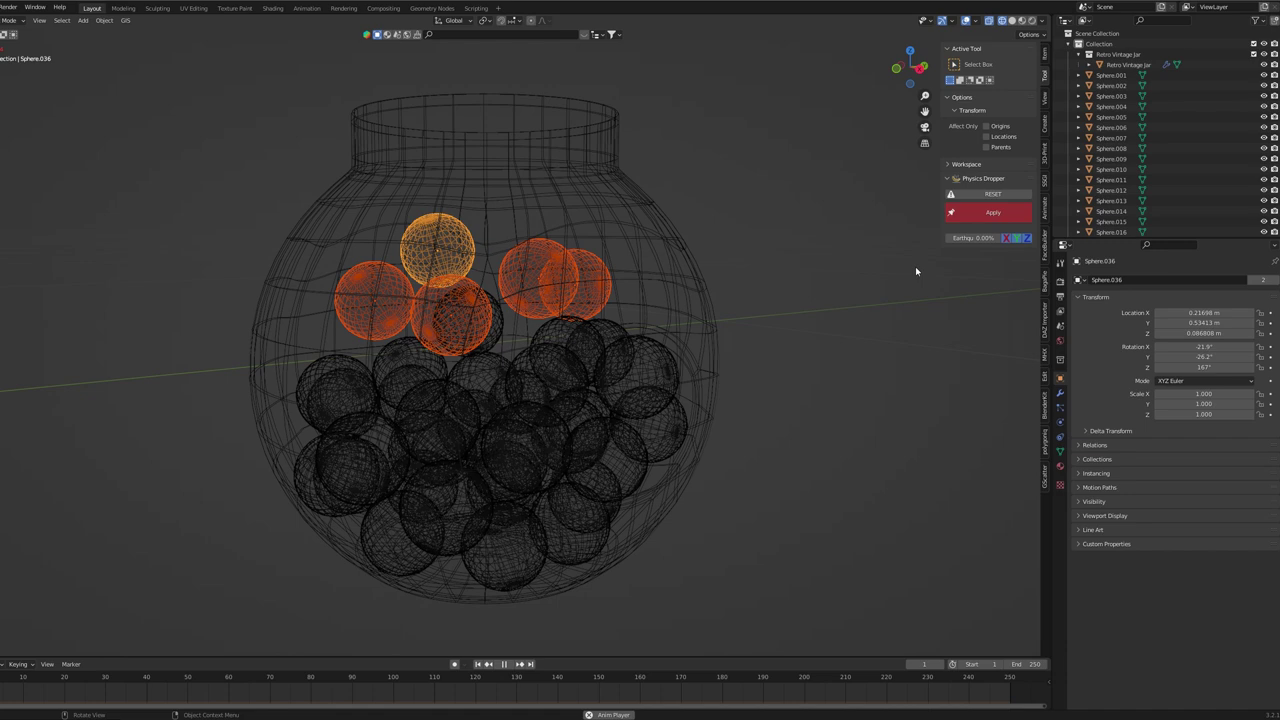
pyautogui.click(976, 214)
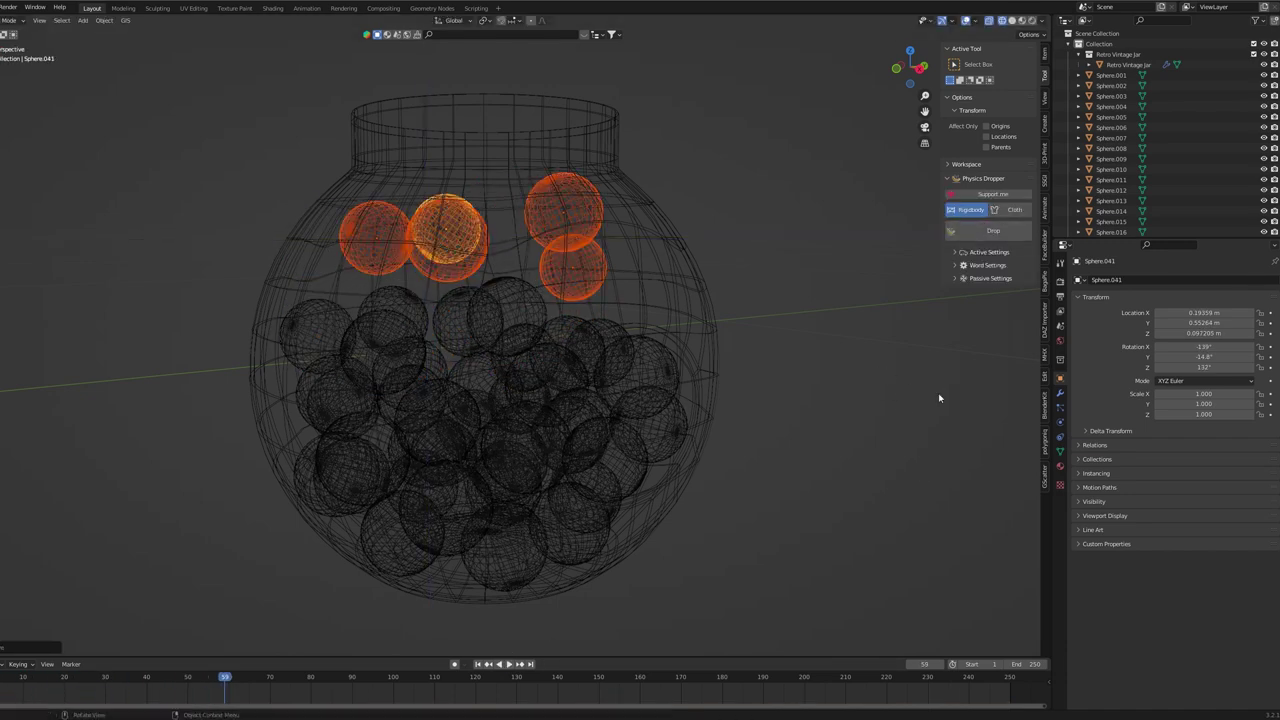
pyautogui.click(995, 234)
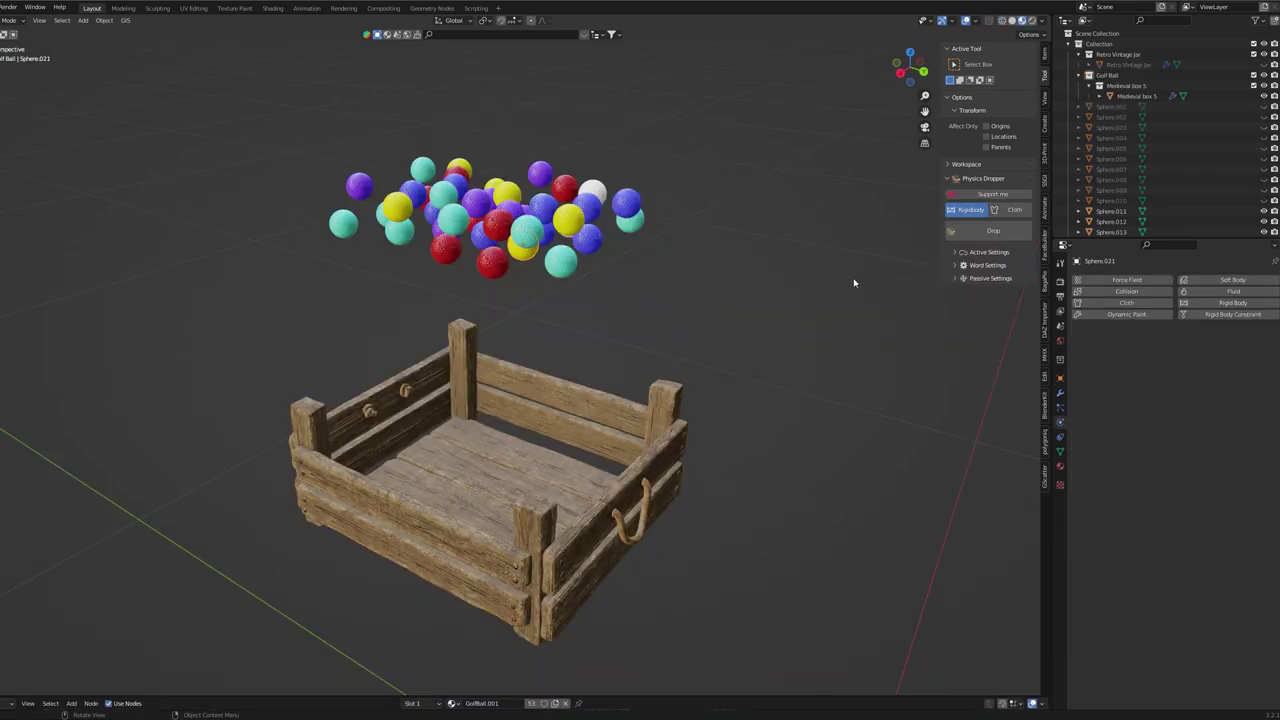
# Expand the Active, World and Passive Settings subpanels in the Physics Dropper sidebar
pyautogui.click(955, 252)
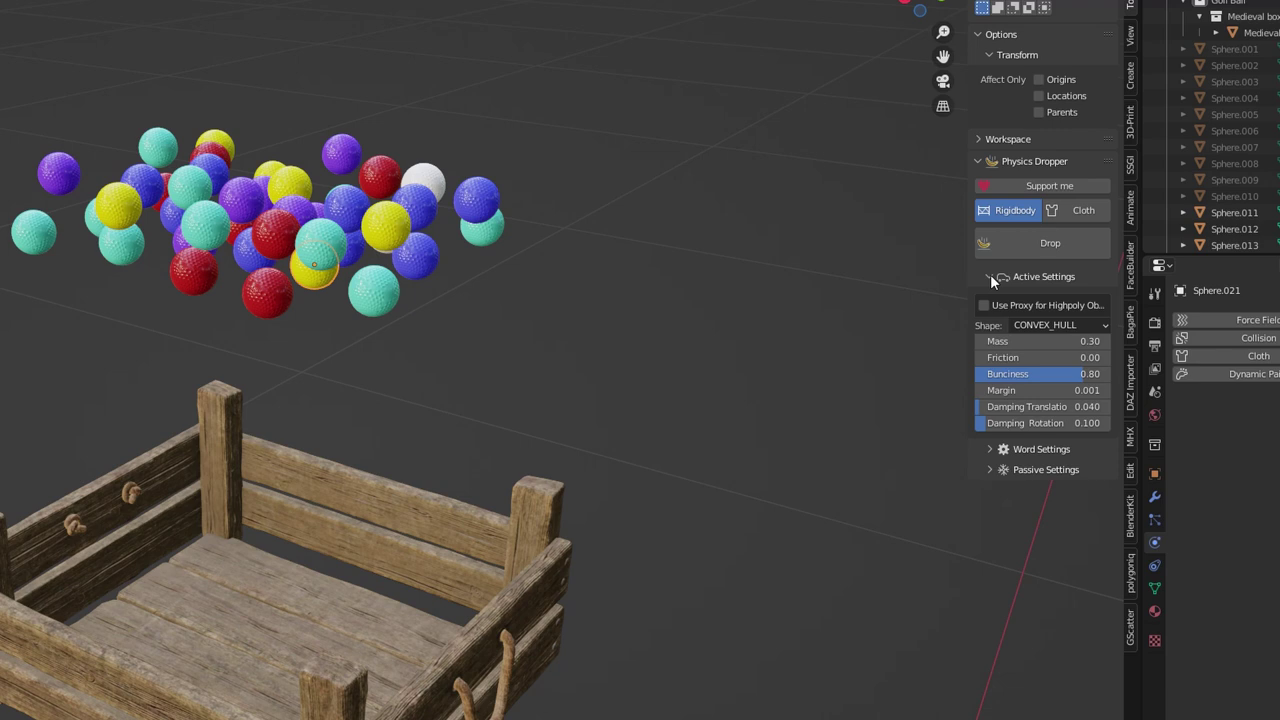
pyautogui.click(992, 449)
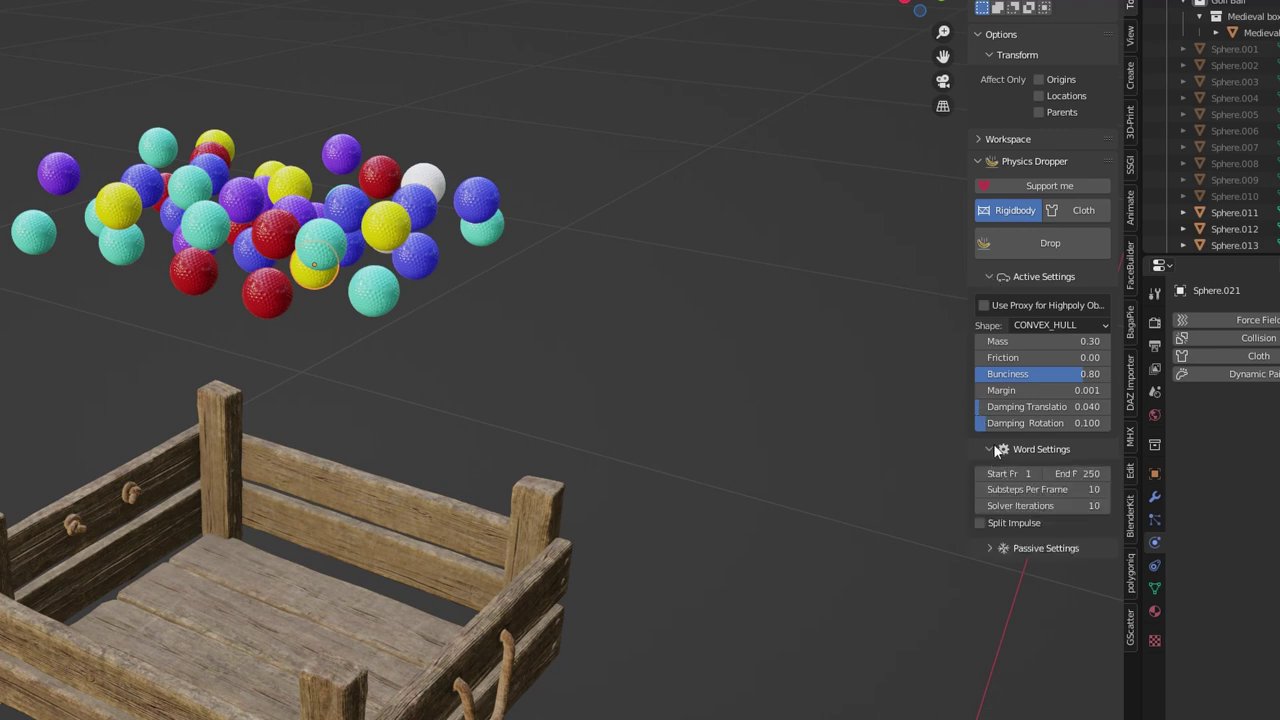
pyautogui.click(987, 545)
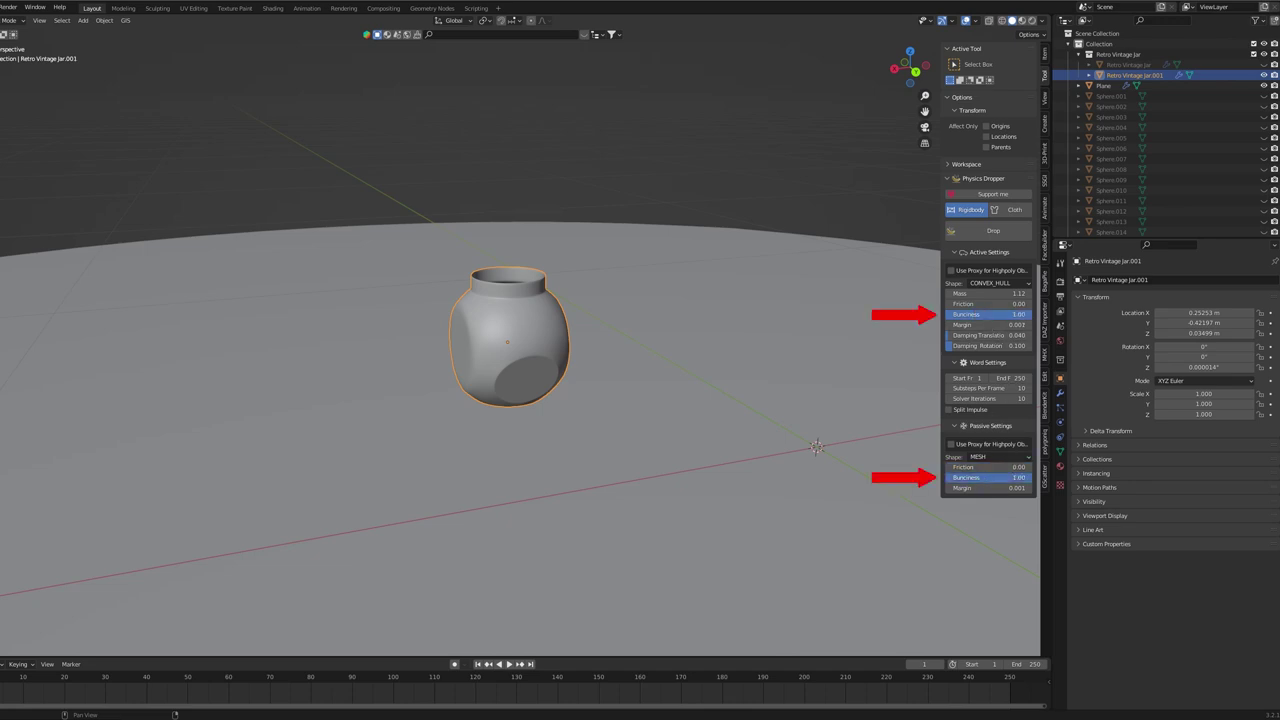
# Raise the jar along Z and drop it with bounciness 1.00 onto the floor
pyautogui.moveTo(500, 350); pyautogui.dragTo(518, 358, button='middle')
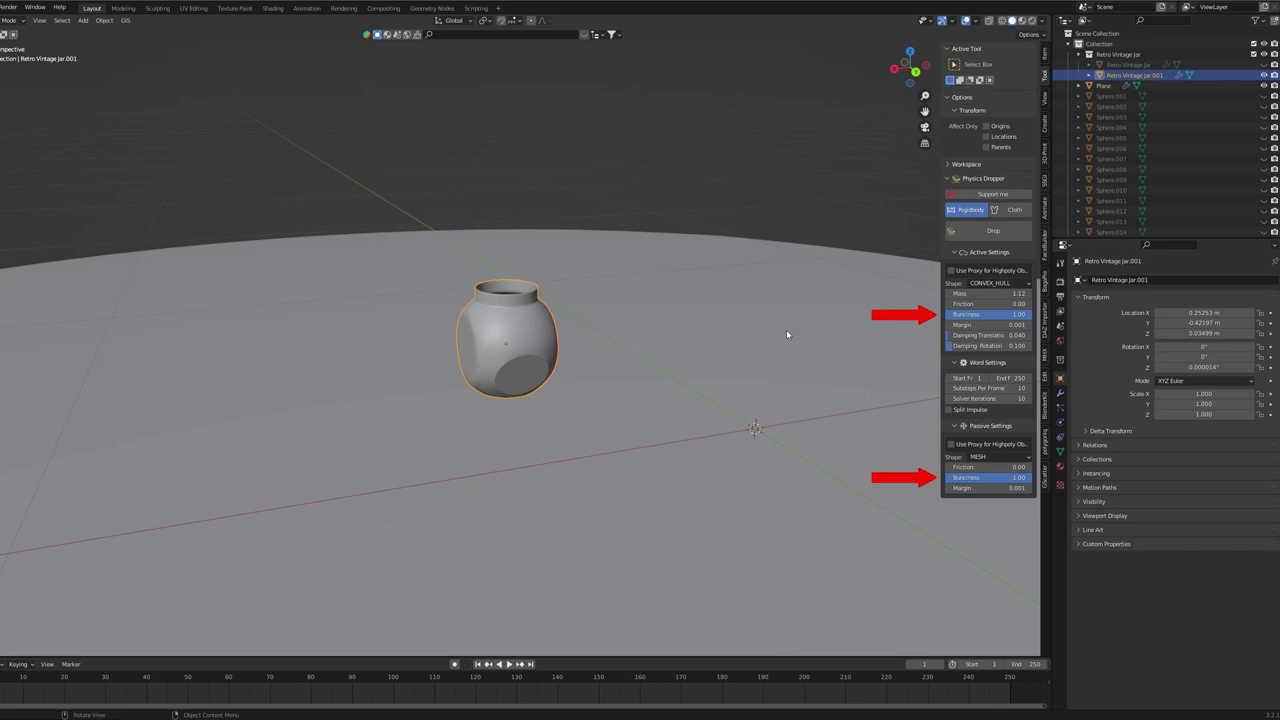
pyautogui.press('g')
pyautogui.press('z')
pyautogui.click(794, 295)
pyautogui.click(993, 230)
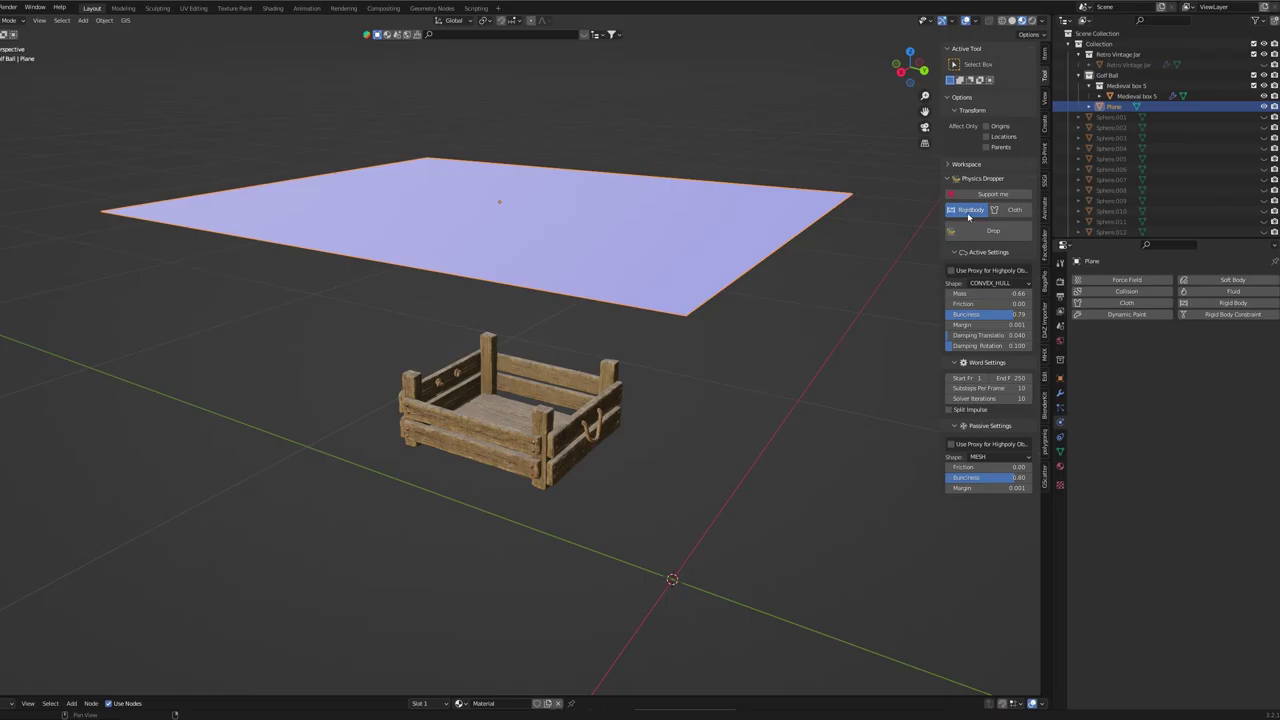
# Switch Physics Dropper to Cloth and drop the plane over the wooden crate
pyautogui.click(1012, 210)
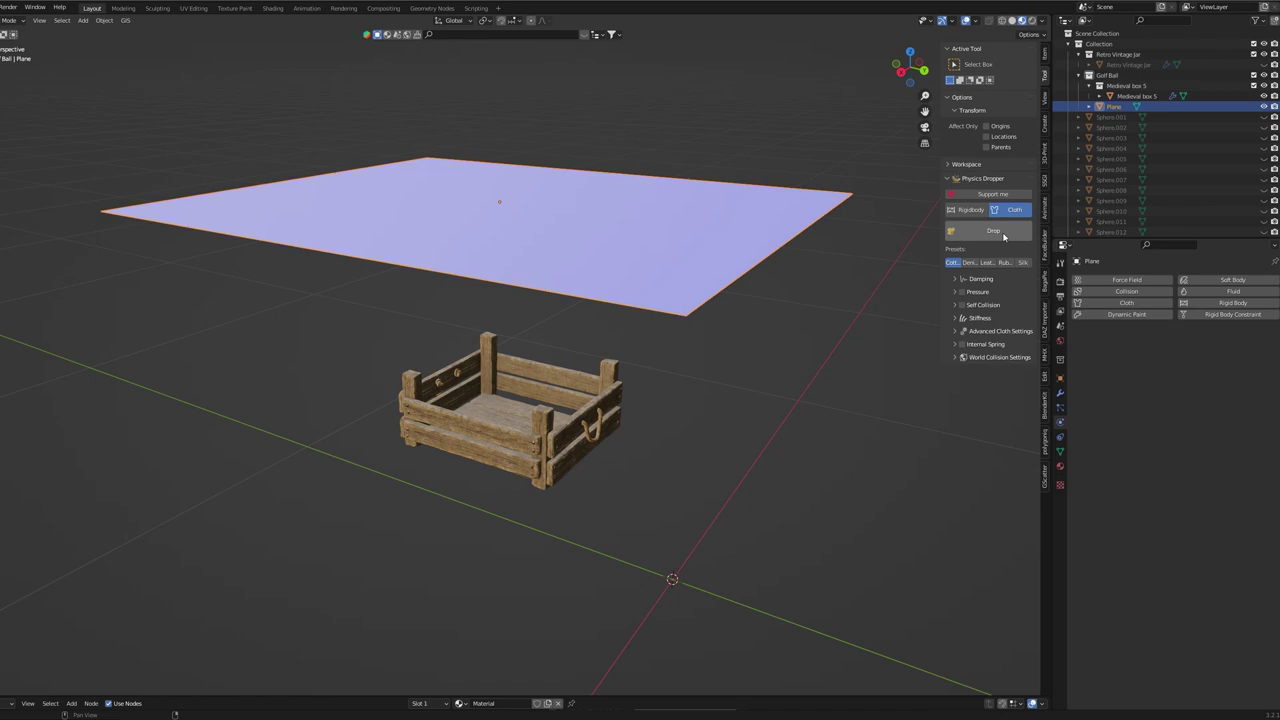
pyautogui.click(1004, 236)
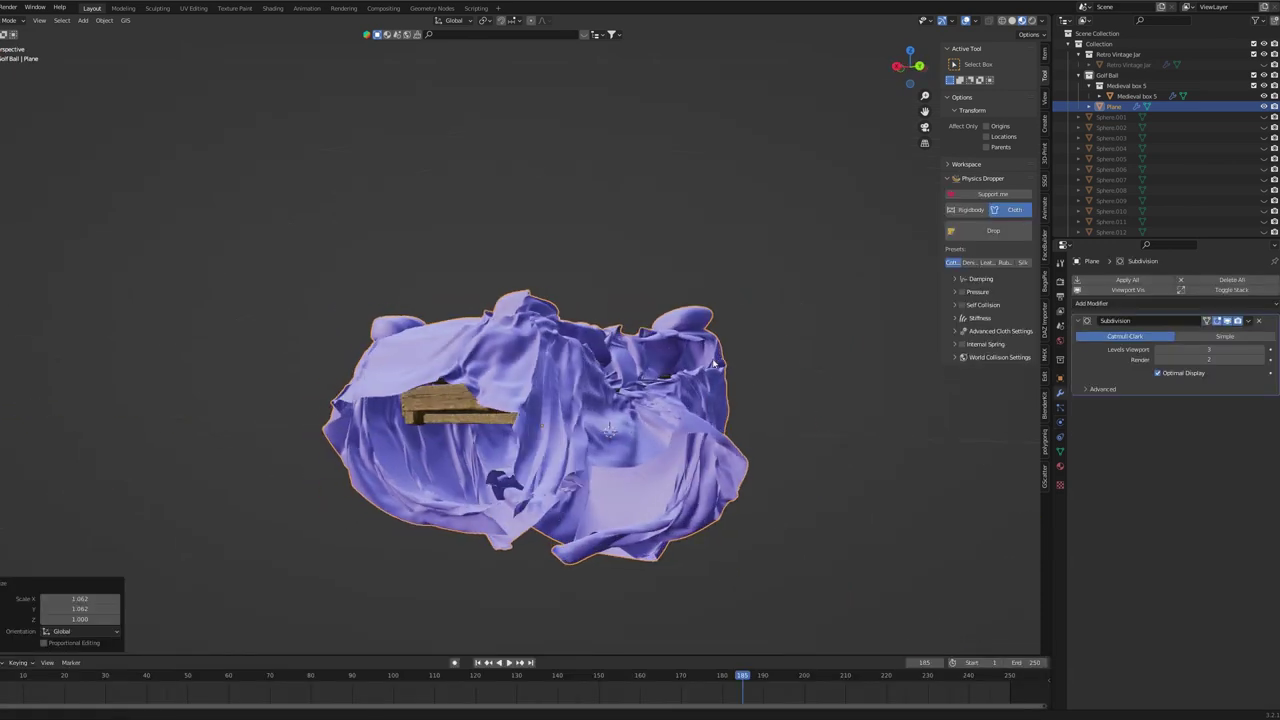
pyautogui.moveTo(777, 357); pyautogui.dragTo(751, 353, button='middle')
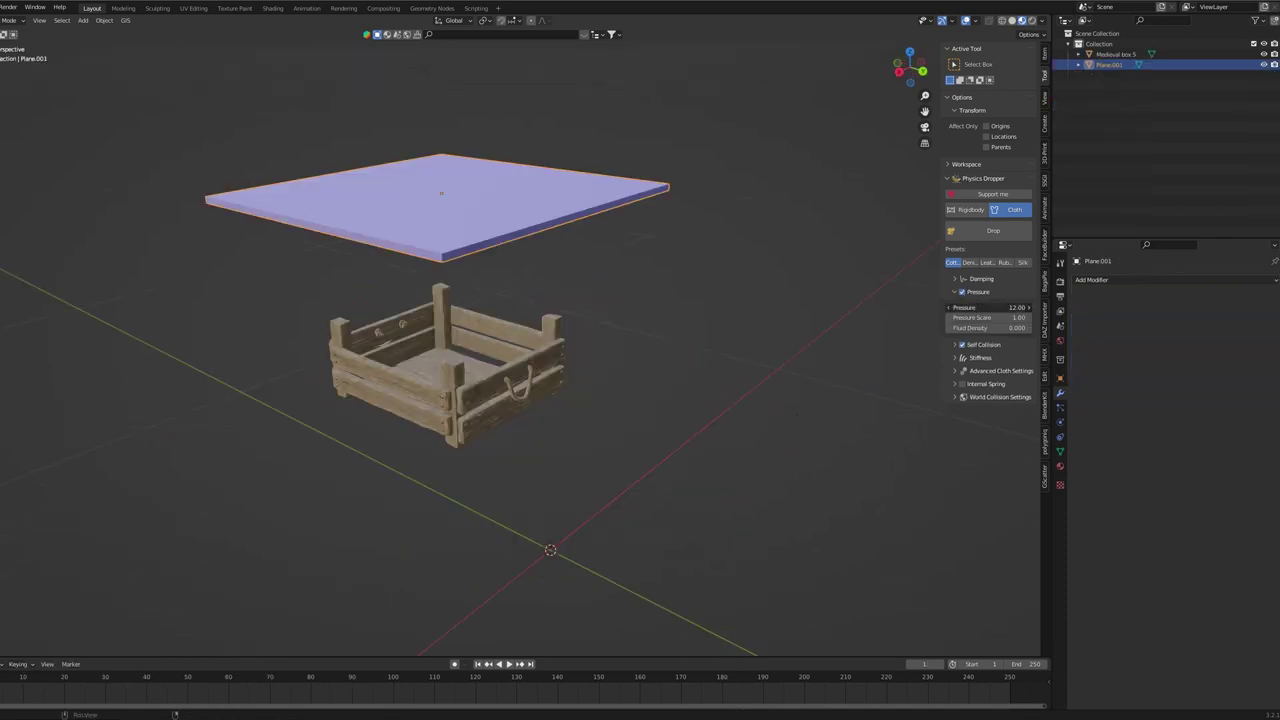
# Drop the plane as pressurised cloth, apply the pillow shape, and add Subdivision level 3
pyautogui.click(993, 232)
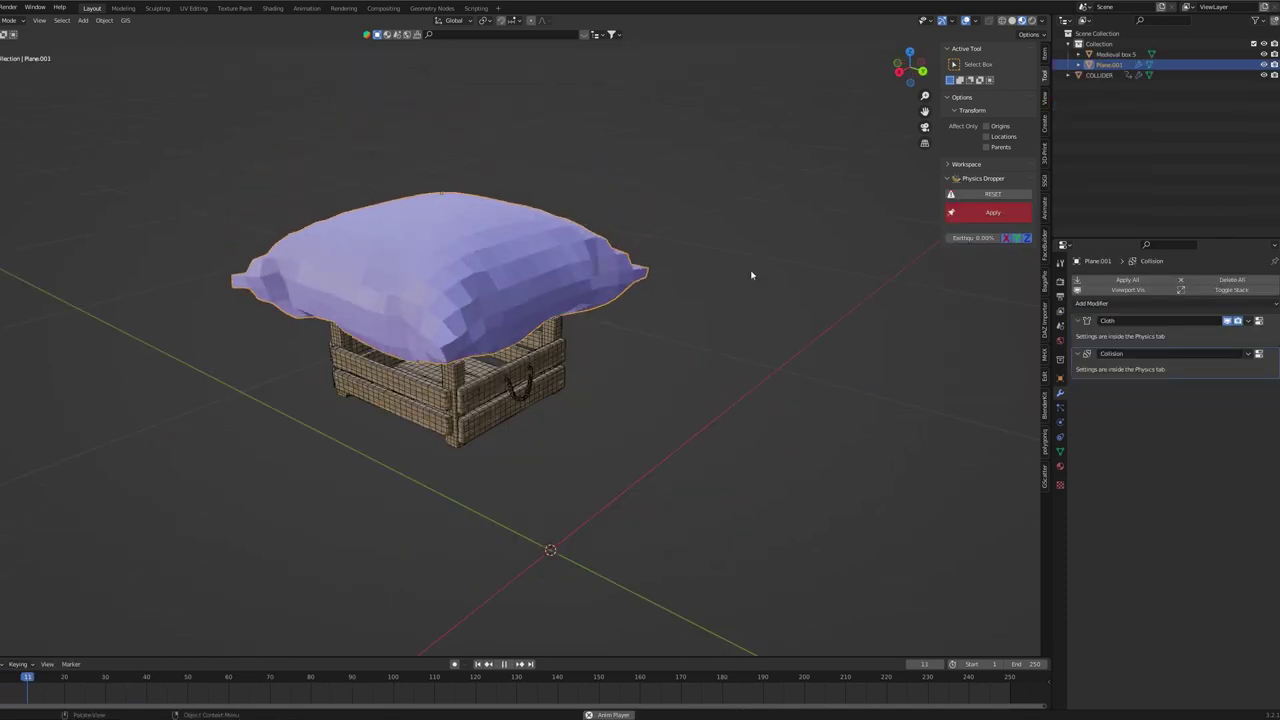
pyautogui.moveTo(725, 296)
pyautogui.mouseDown(button='middle')
pyautogui.moveTo(829, 289)
pyautogui.moveTo(734, 294)
pyautogui.moveTo(686, 280)
pyautogui.moveTo(673, 291)
pyautogui.moveTo(725, 290)
pyautogui.mouseUp(button='middle')
pyautogui.click(978, 214)
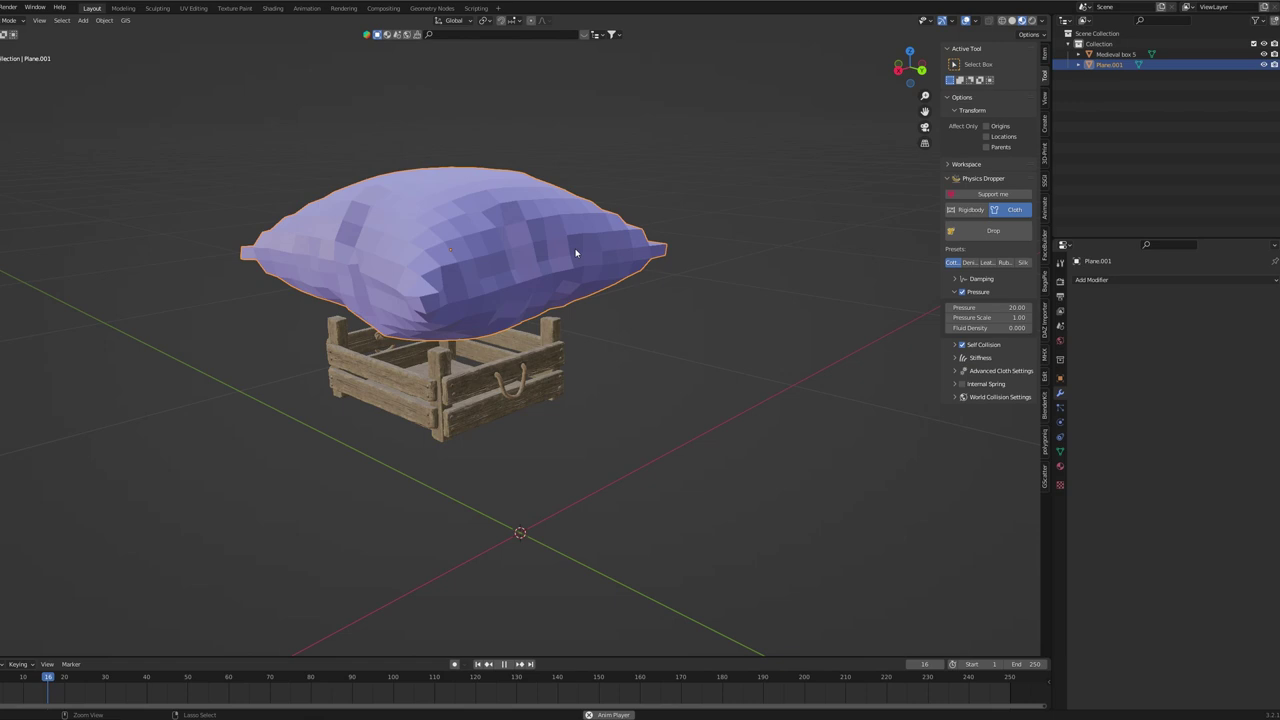
pyautogui.hotkey('ctrl', '3')
pyautogui.moveTo(558, 254); pyautogui.dragTo(632, 272, button='middle')
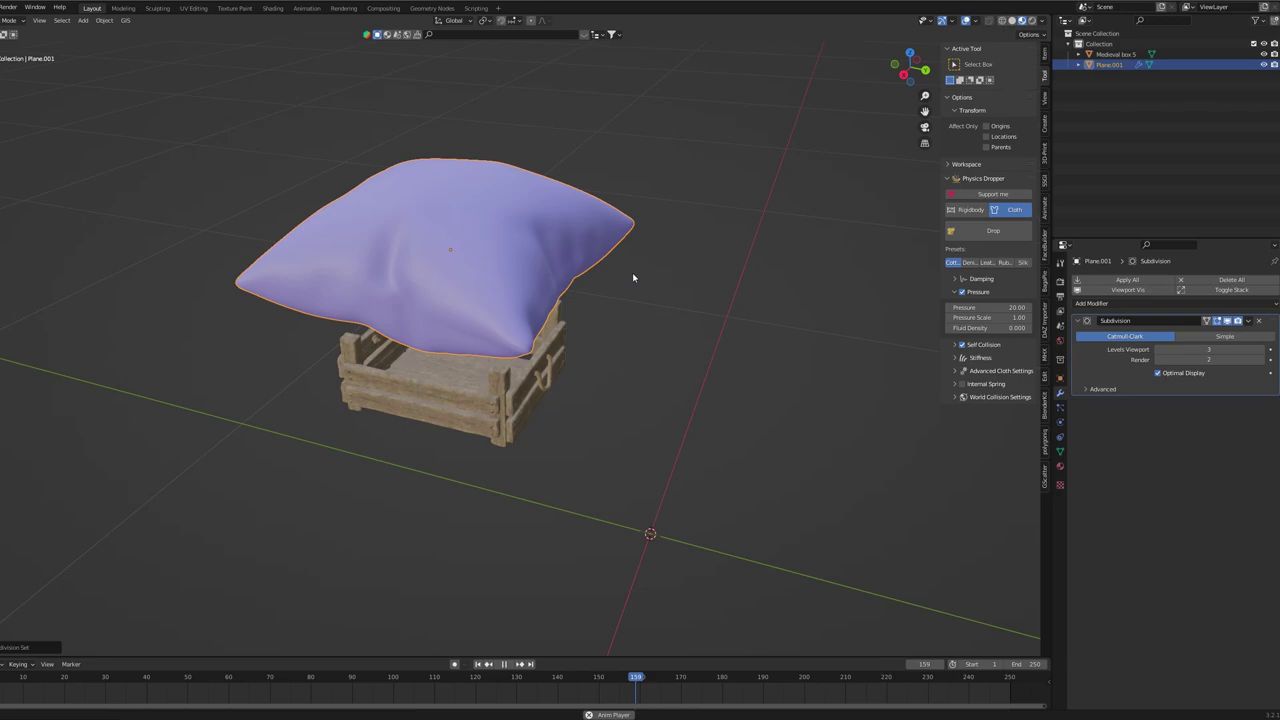